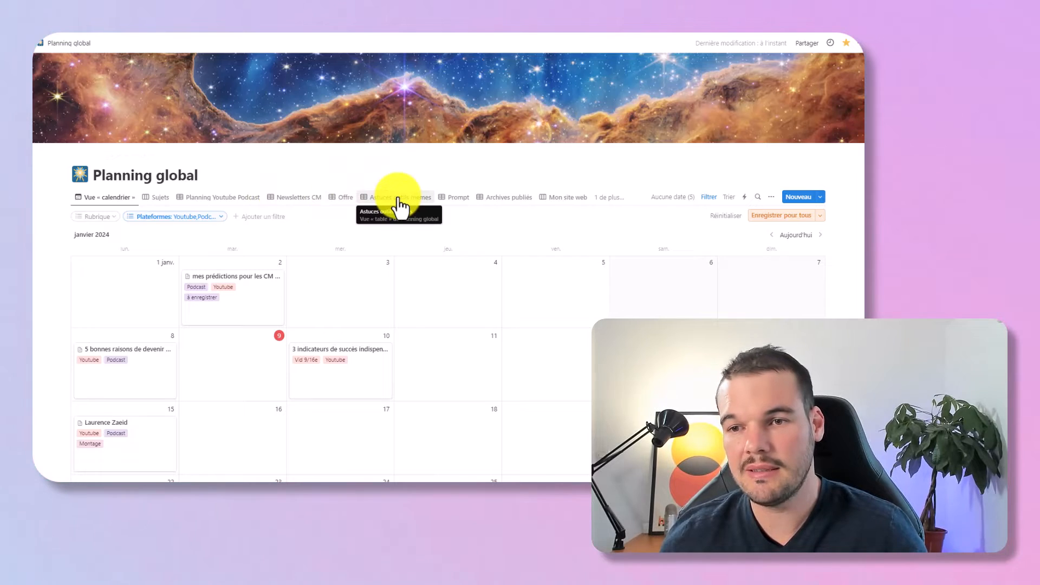
Show the Sujets board of Planning global and look through its topic columns.
mouse_move(410, 125)
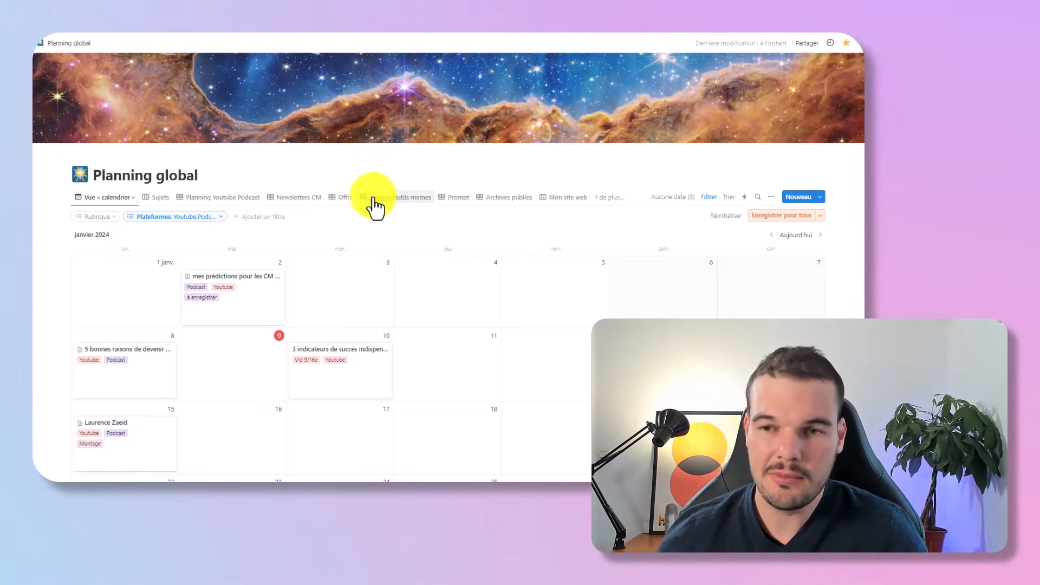
mouse_move(385, 169)
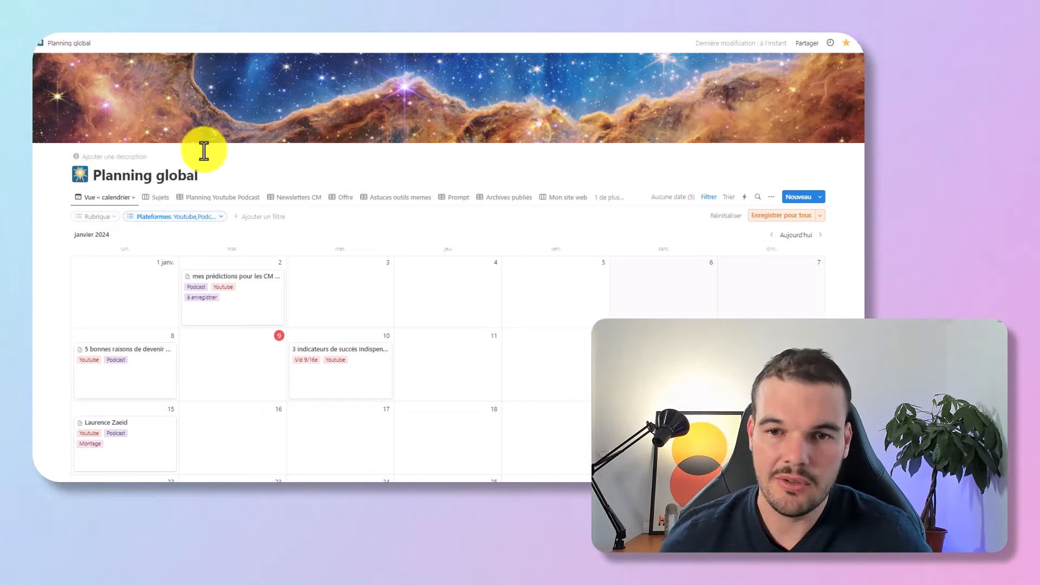
click(155, 198)
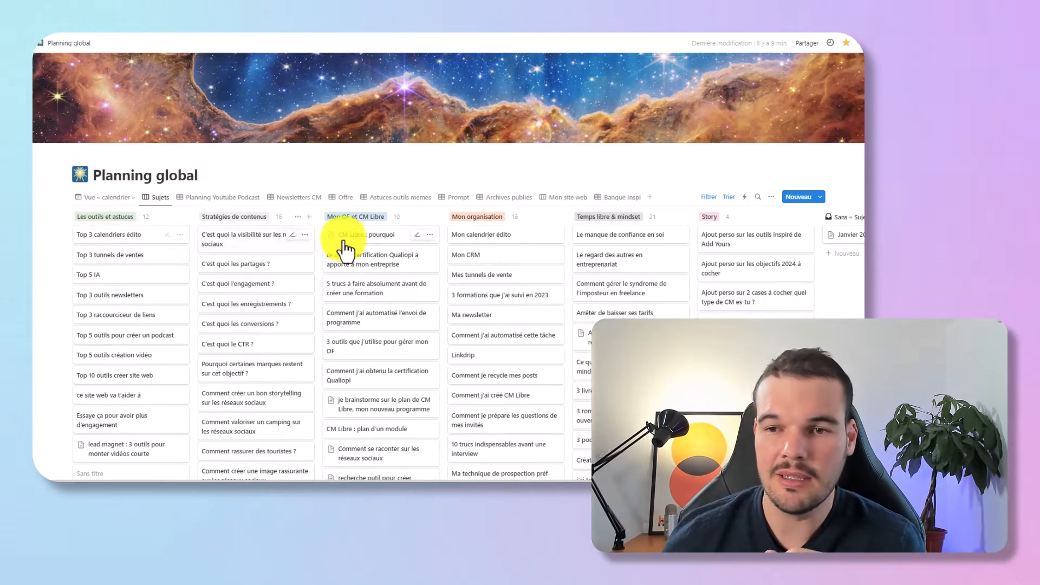
scroll(341, 244, down, 2)
scroll(210, 261, down, 2)
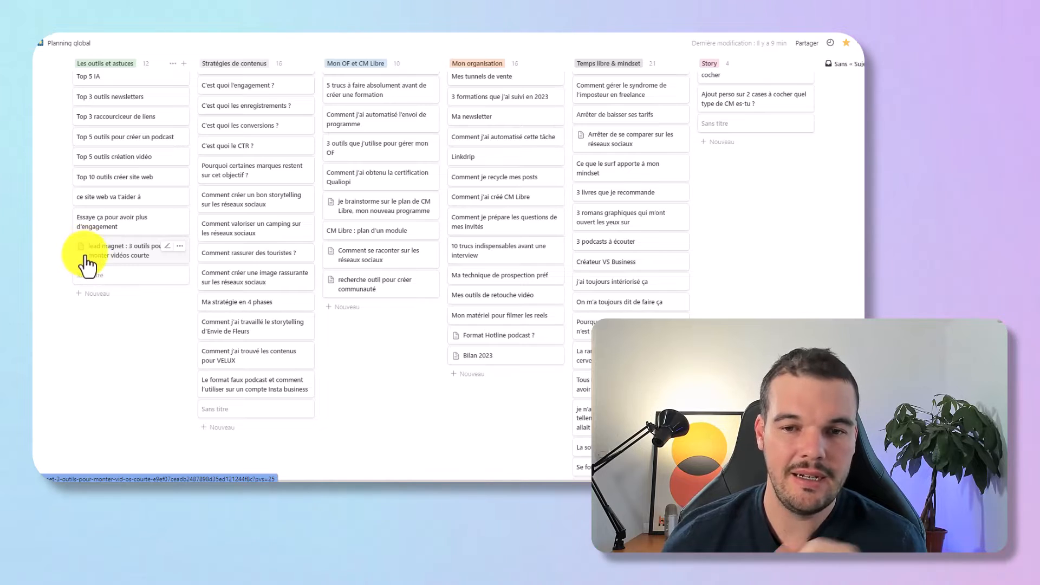
Open the untitled card under Les outils et astuces, review its properties and page templates, and close it.
click(114, 279)
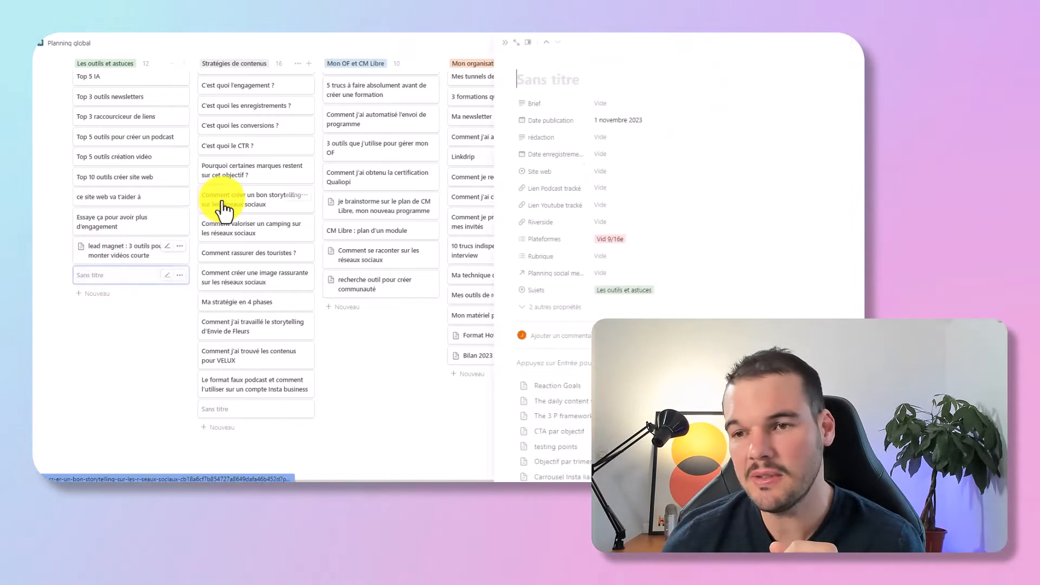
scroll(504, 153, down, 2)
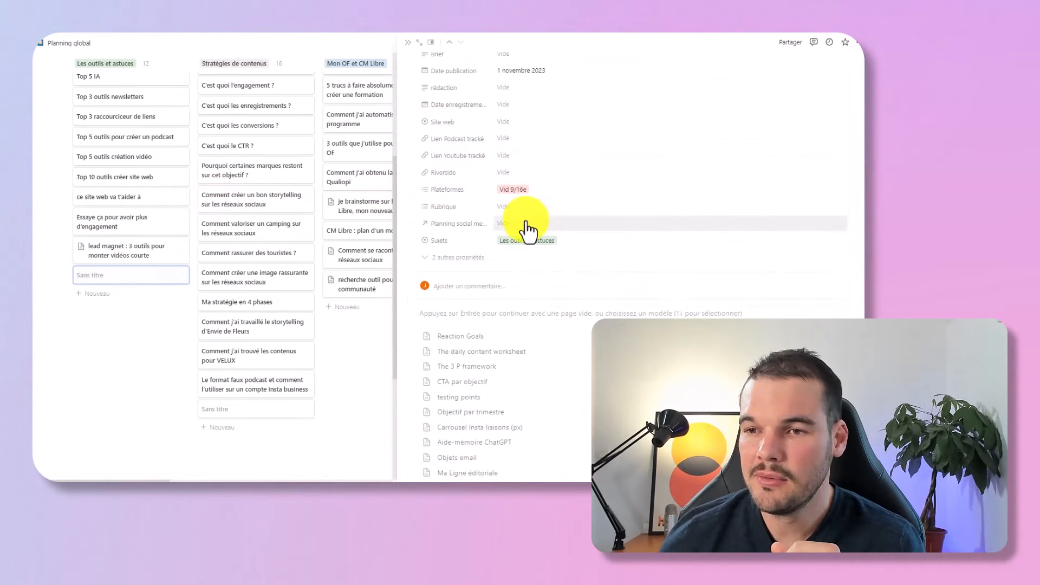
scroll(468, 250, down, 4)
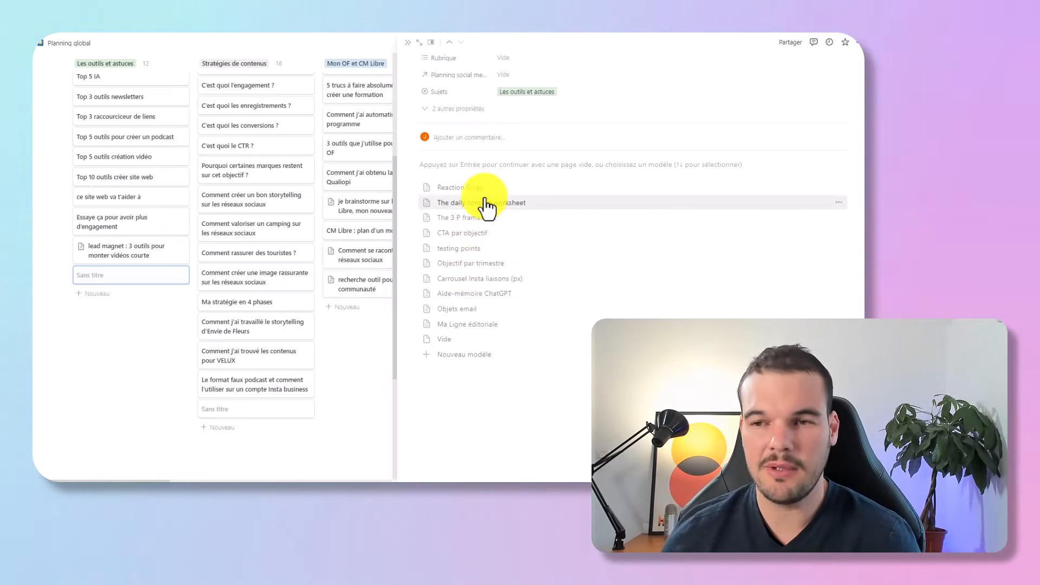
click(457, 187)
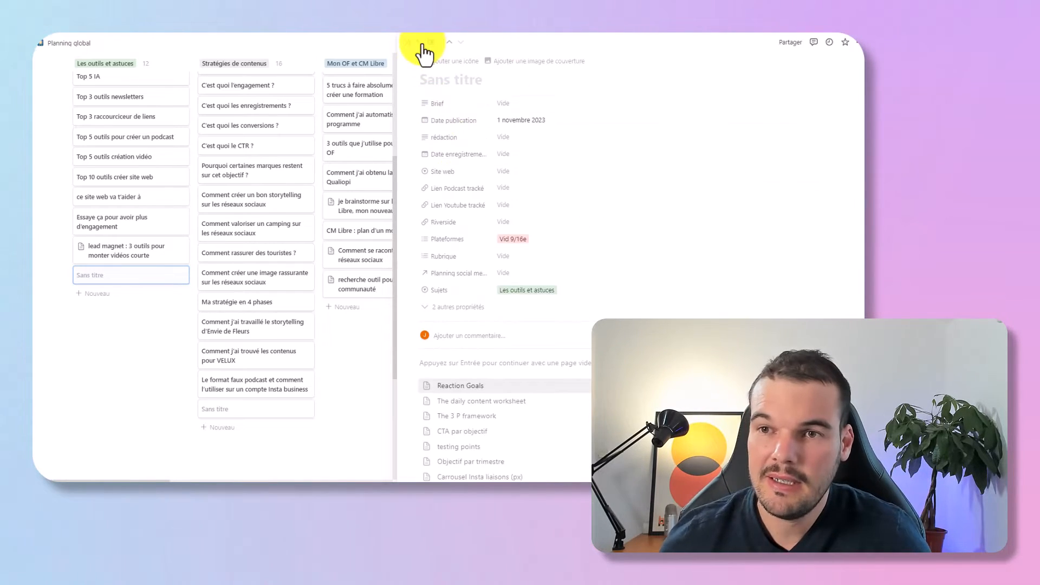
click(407, 43)
Show the Planning Youtube Podcast table and open the Père & Fish TikTok episode dated 27 octobre 2023.
scroll(156, 171, up, 4)
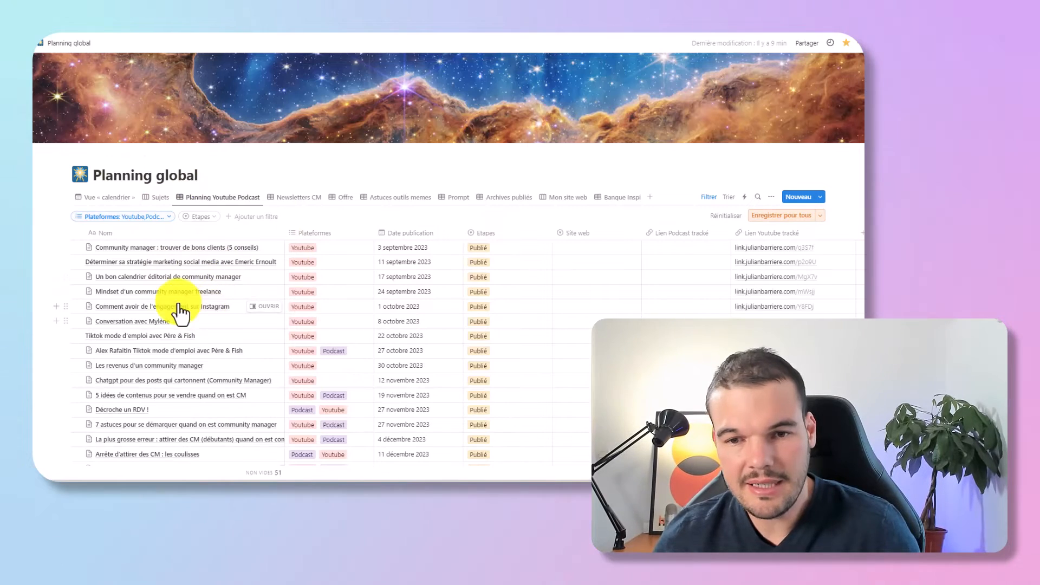
scroll(179, 325, down, 1)
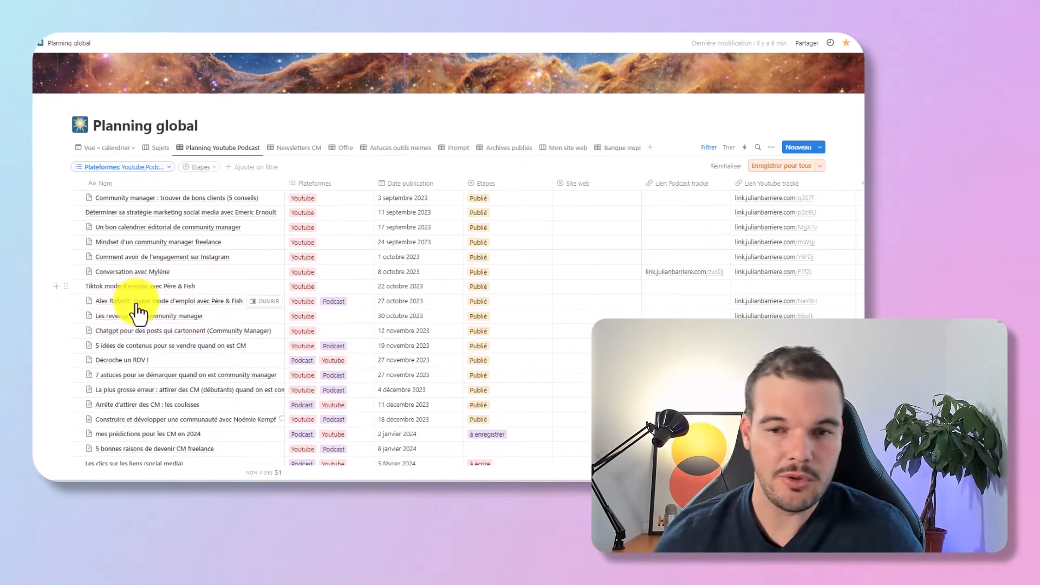
click(265, 301)
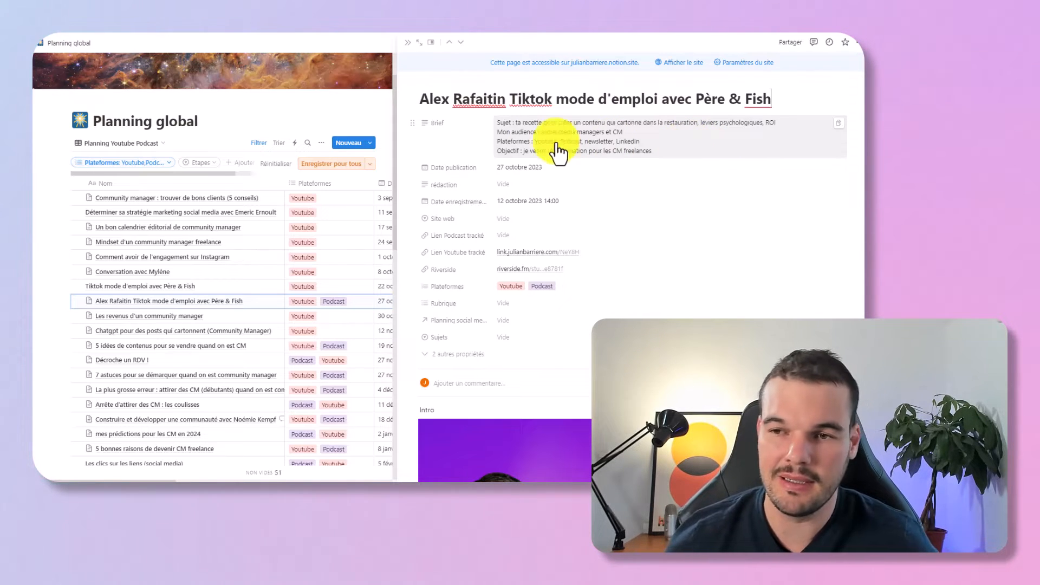
Review the episode page's brief, properties and intro thumbnail image.
scroll(520, 162, down, 6)
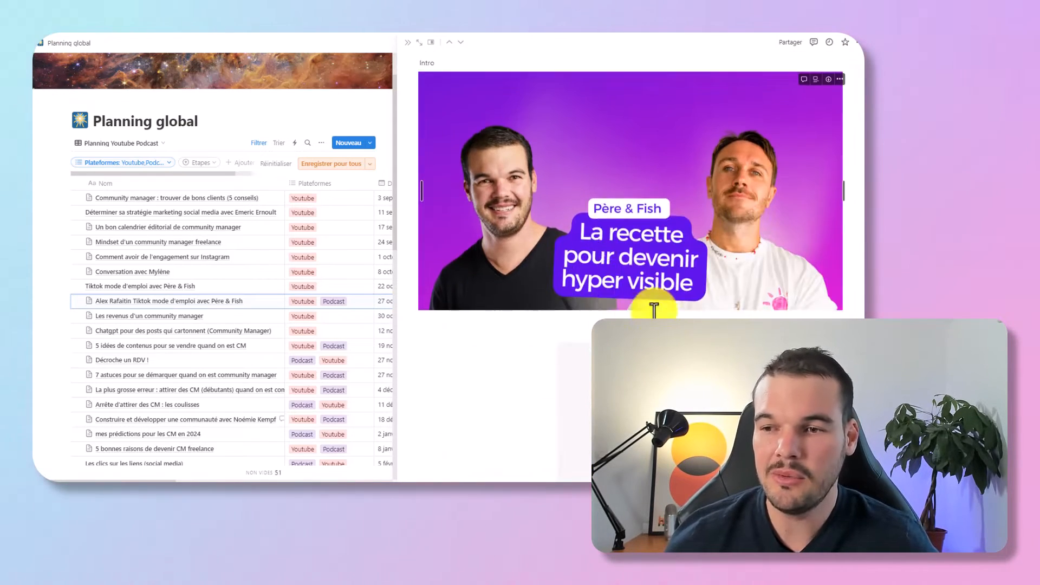
scroll(651, 271, up, 1)
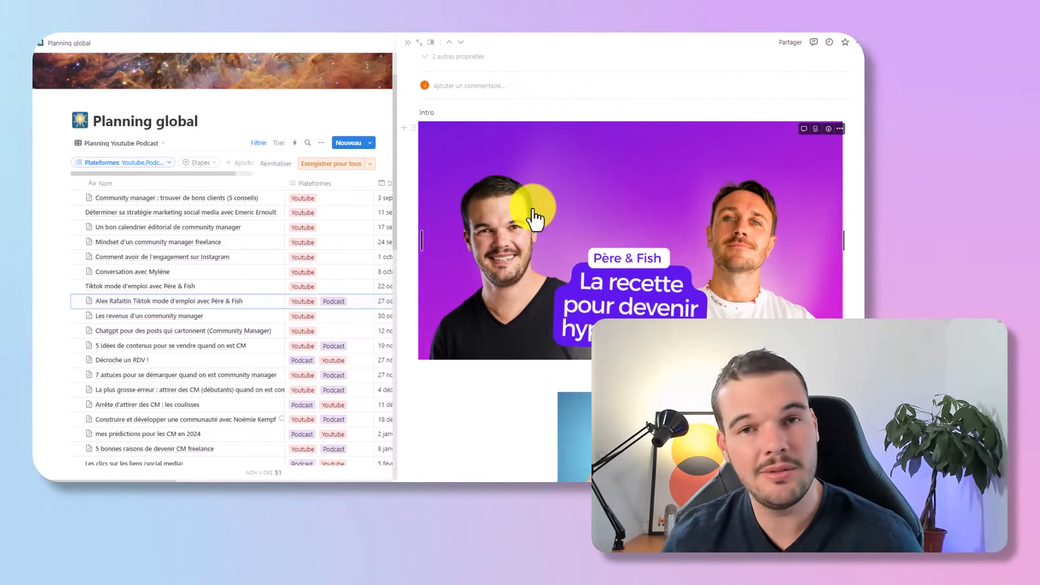
scroll(548, 221, up, 2)
scroll(581, 195, down, 2)
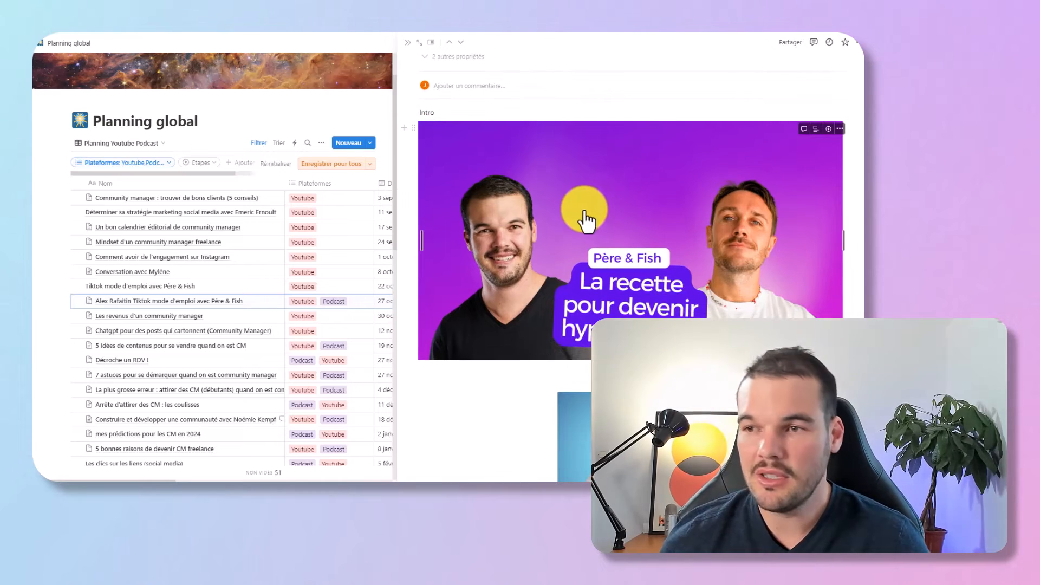
scroll(542, 184, up, 6)
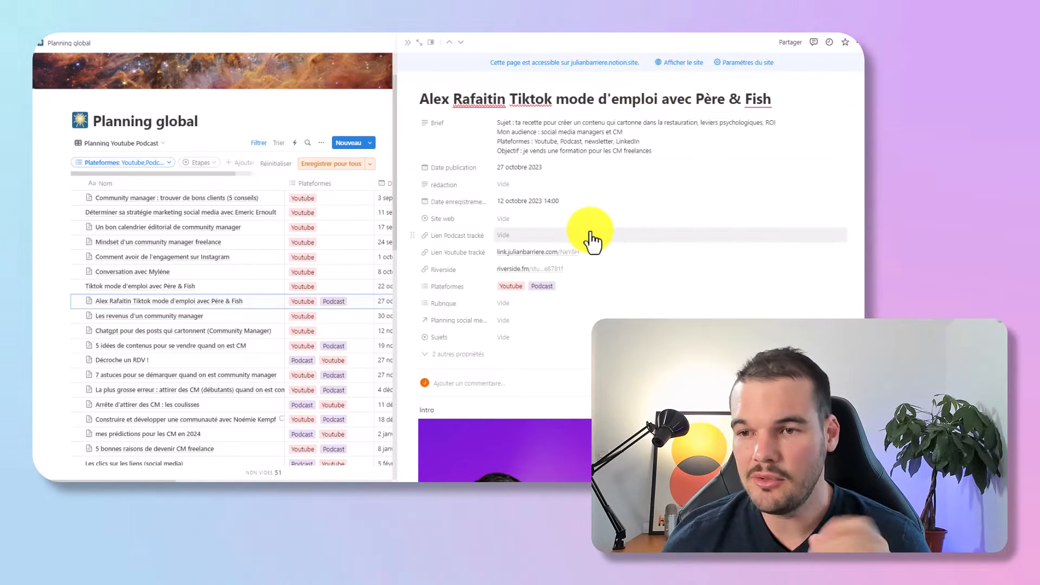
scroll(593, 239, down, 2)
scroll(593, 232, down, 4)
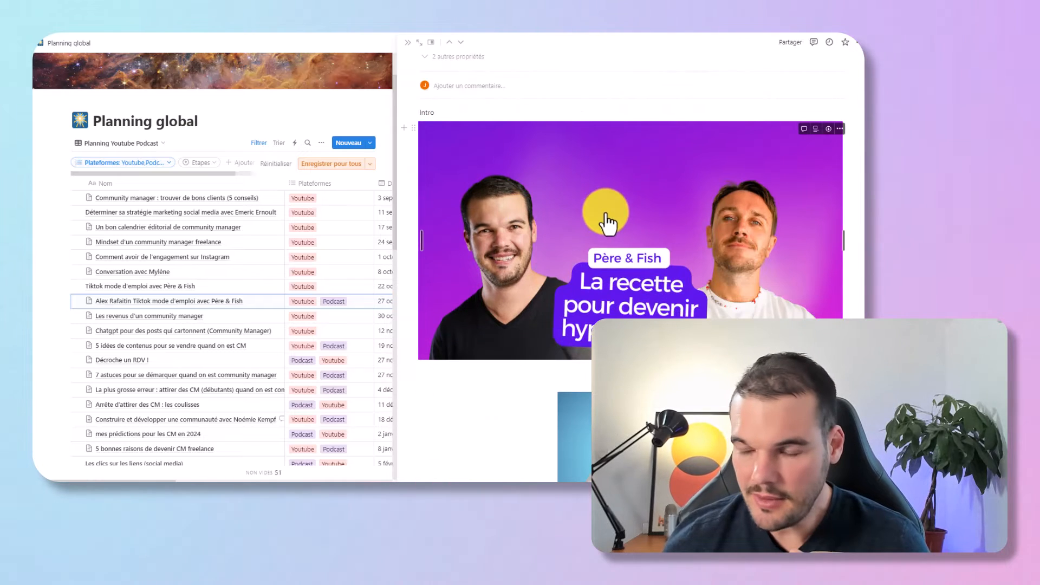
Read the CTA and the interview questions beneath the guest photo on the episode page.
scroll(569, 243, down, 3)
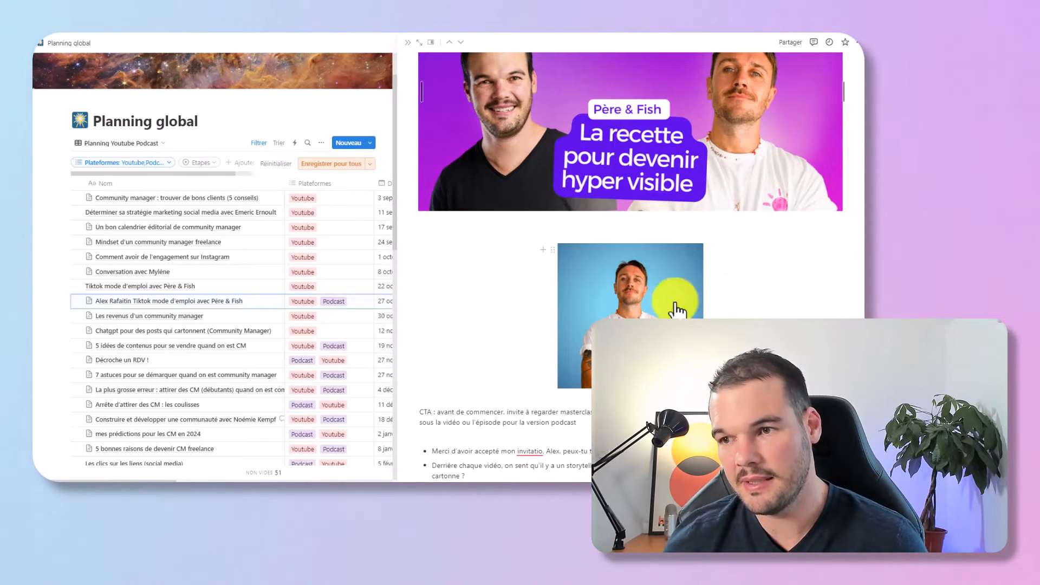
scroll(542, 226, down, 6)
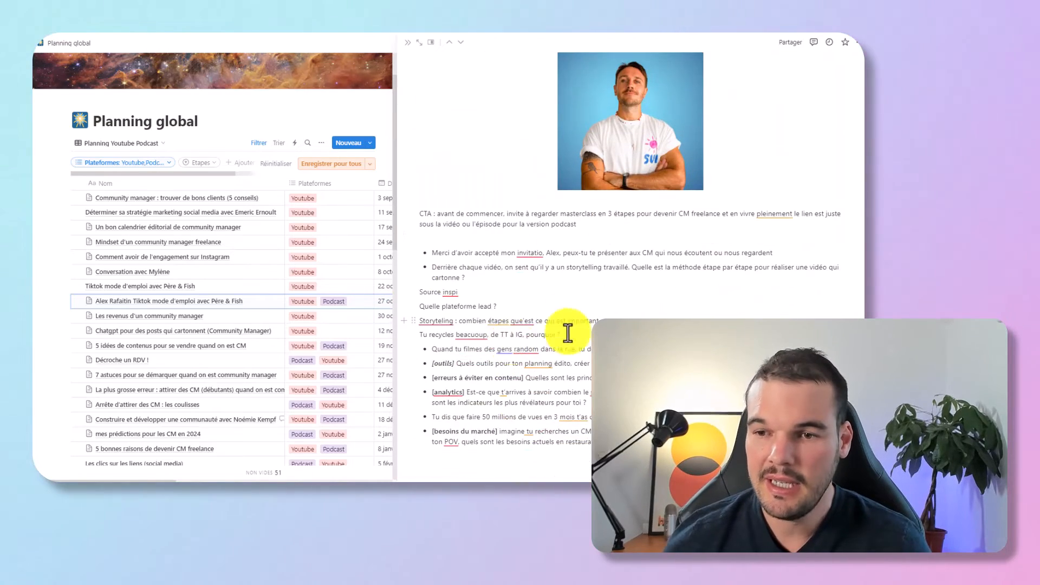
drag(475, 249, 599, 295)
View the episode's published web page down to the interview questions and close the episode's side preview.
scroll(599, 295, up, 12)
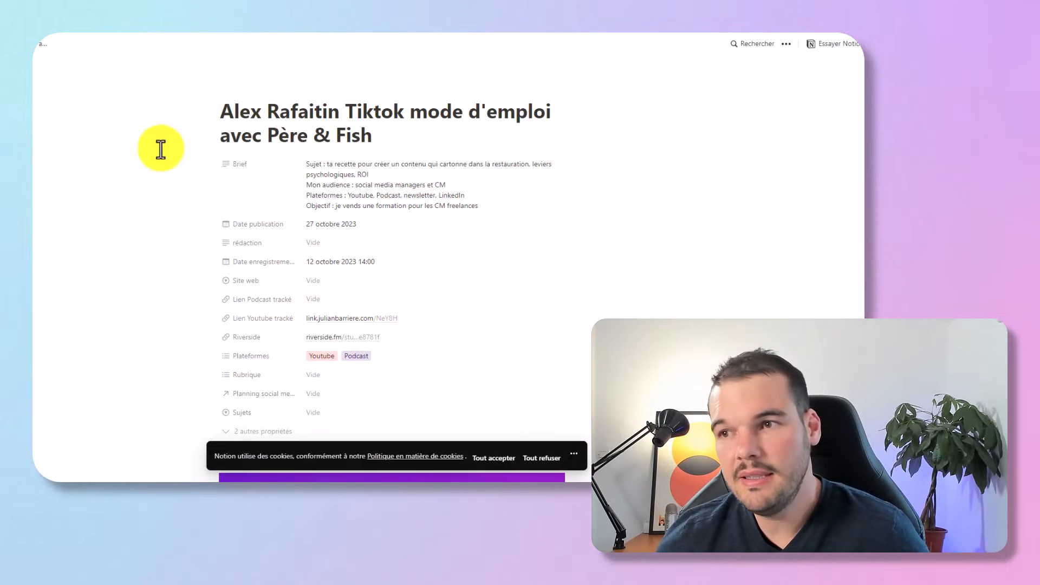
scroll(269, 135, down, 15)
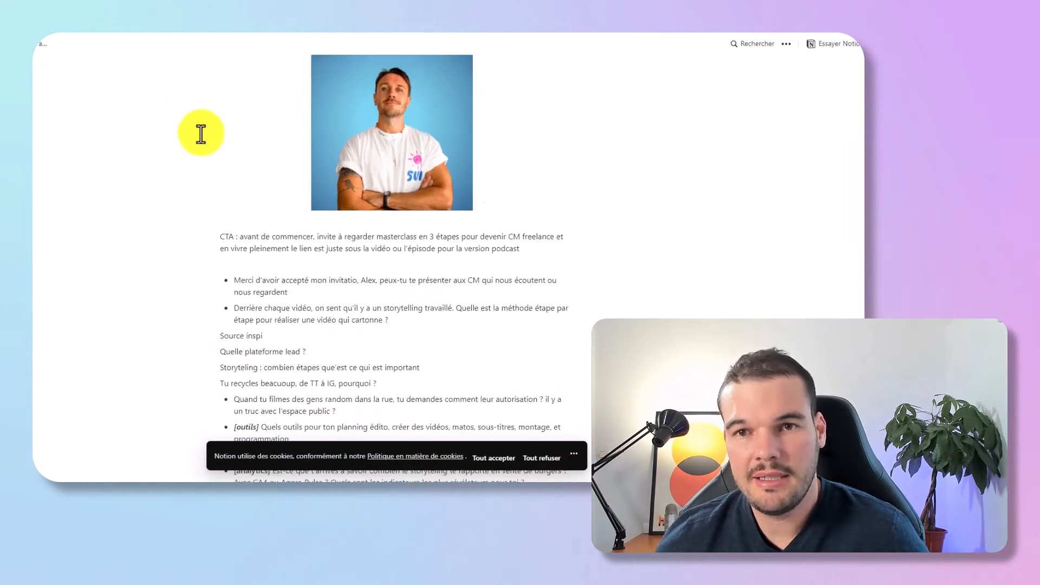
scroll(201, 133, up, 1)
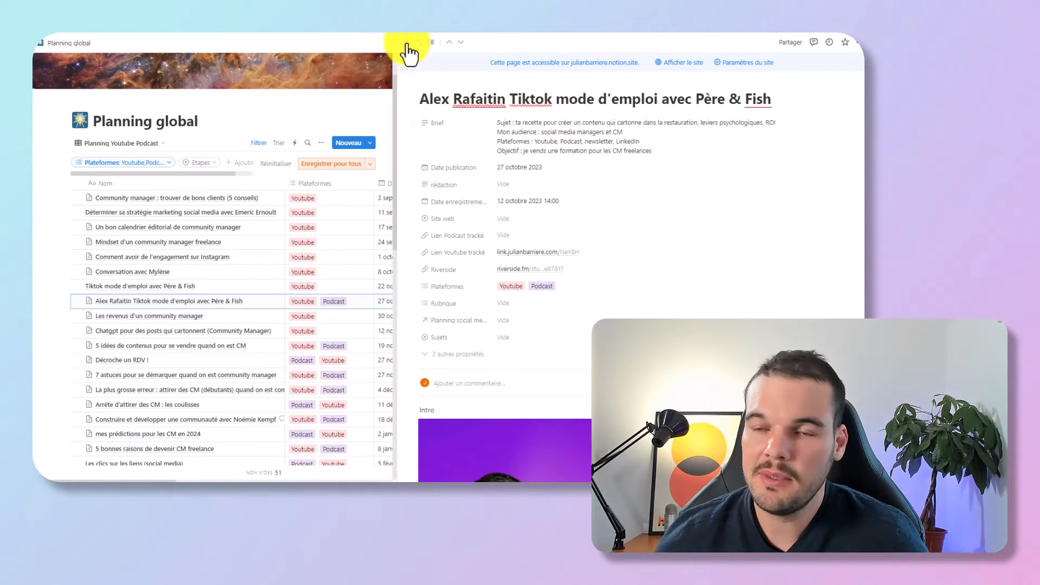
click(177, 116)
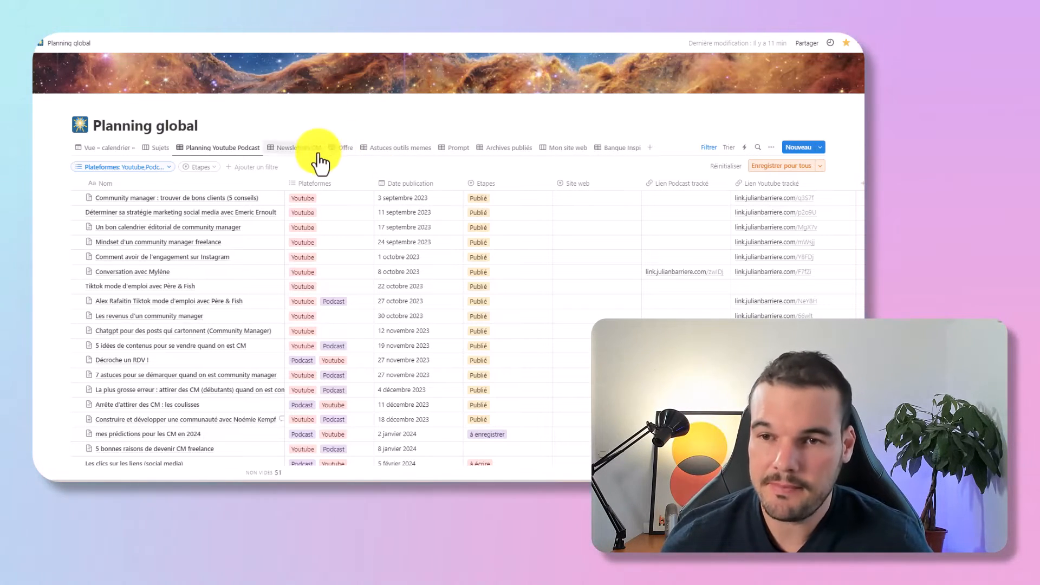
Show the Newsletters CM table and the Prompt table of Planning global.
click(302, 149)
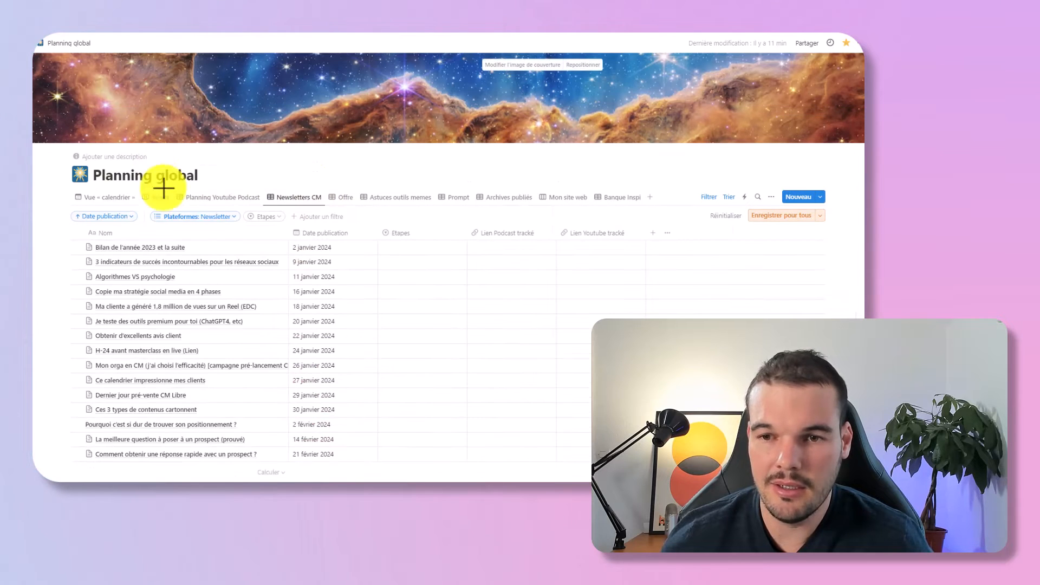
click(455, 197)
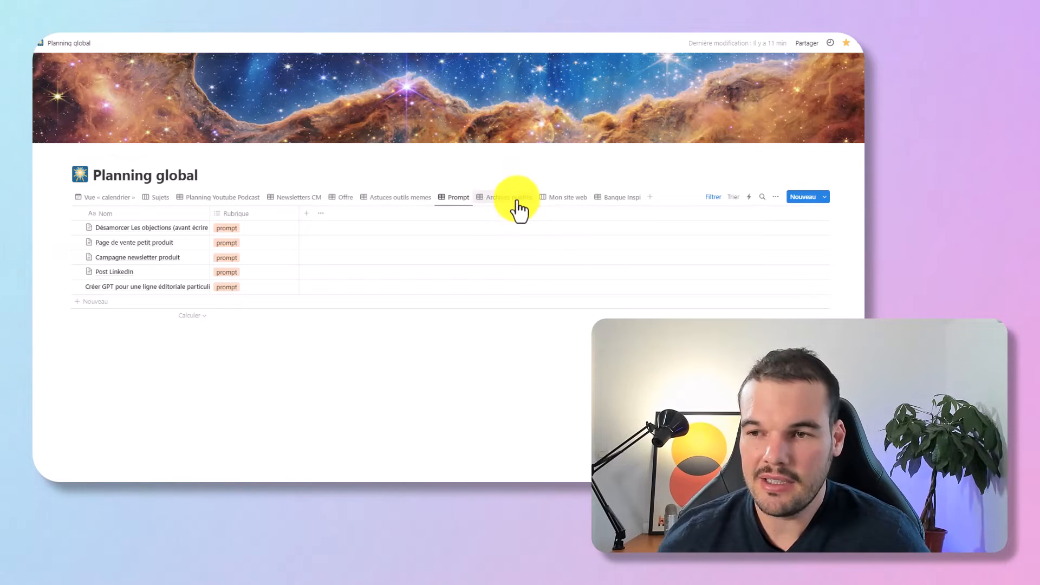
Show the Mon site web board and look through its website page columns from Homepage to Mes prestations.
click(566, 198)
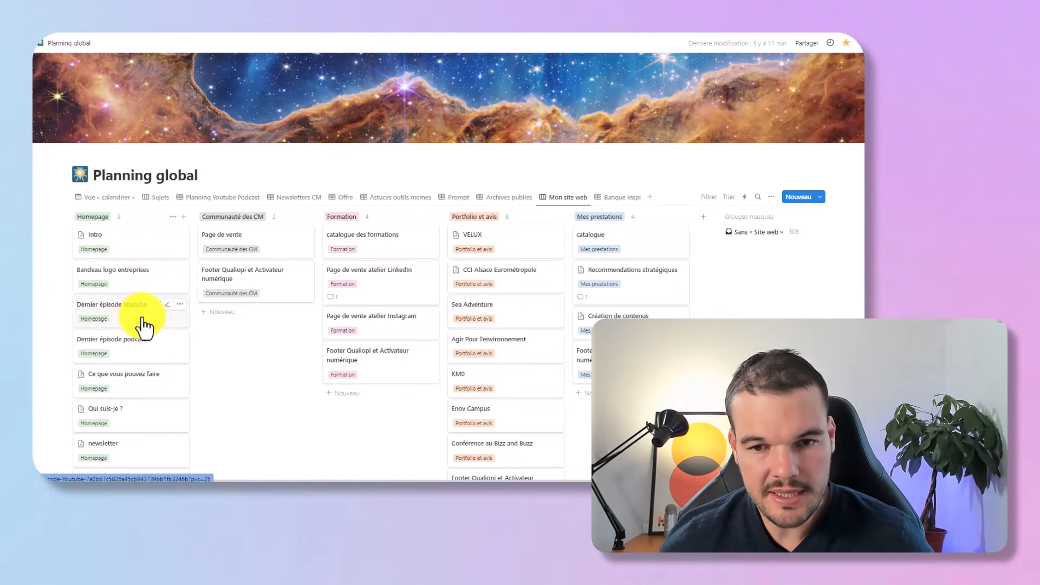
scroll(145, 313, down, 2)
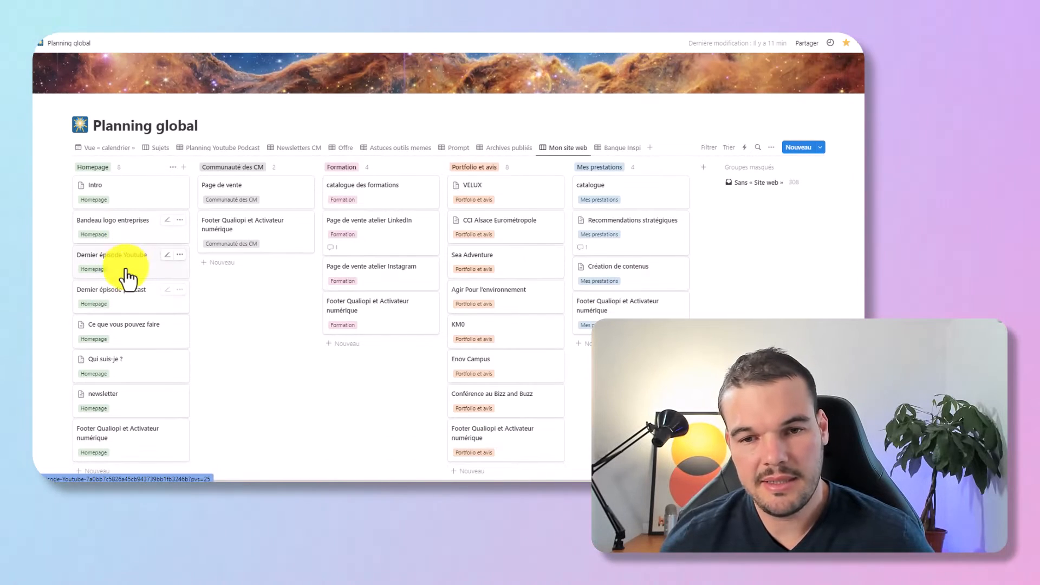
scroll(127, 311, down, 2)
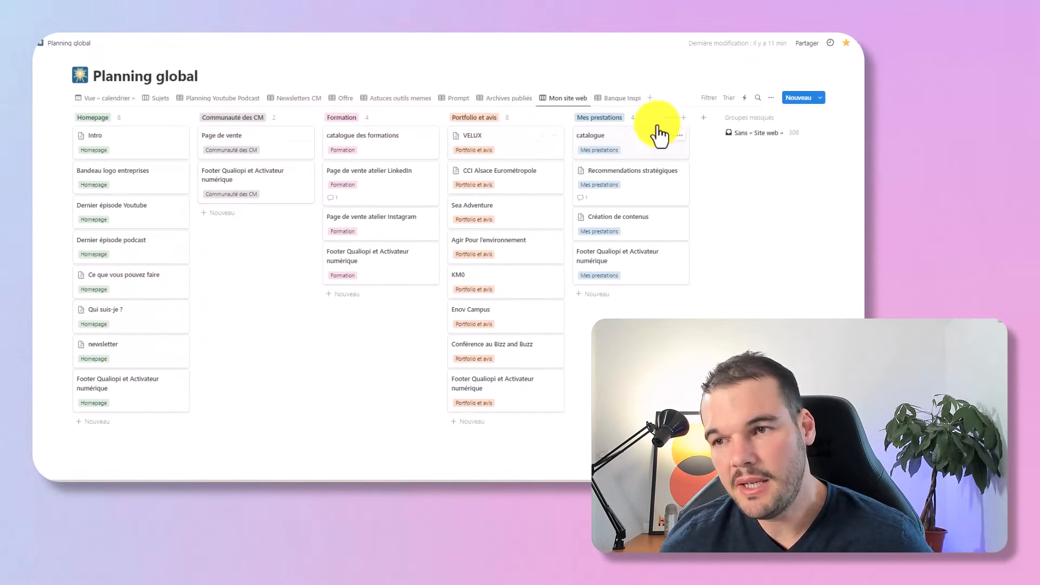
scroll(476, 274, up, 4)
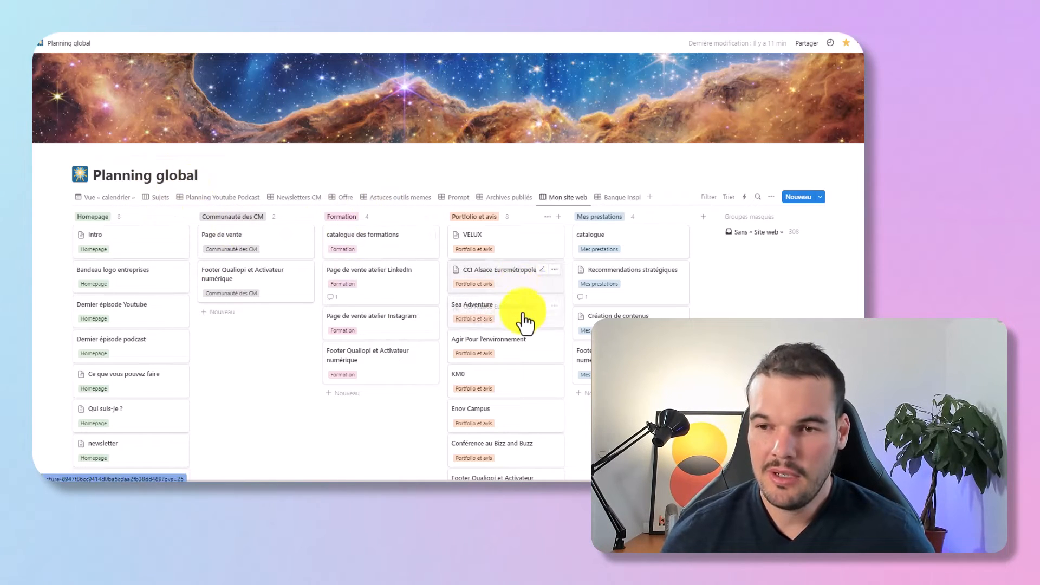
Place CCI Alsace Eurométropole below Sea Adventure in Portfolio et avis, and try moving Page de vente atelier Instagram between Formation and Communauté des CM.
drag(523, 325, 504, 306)
drag(399, 327, 359, 318)
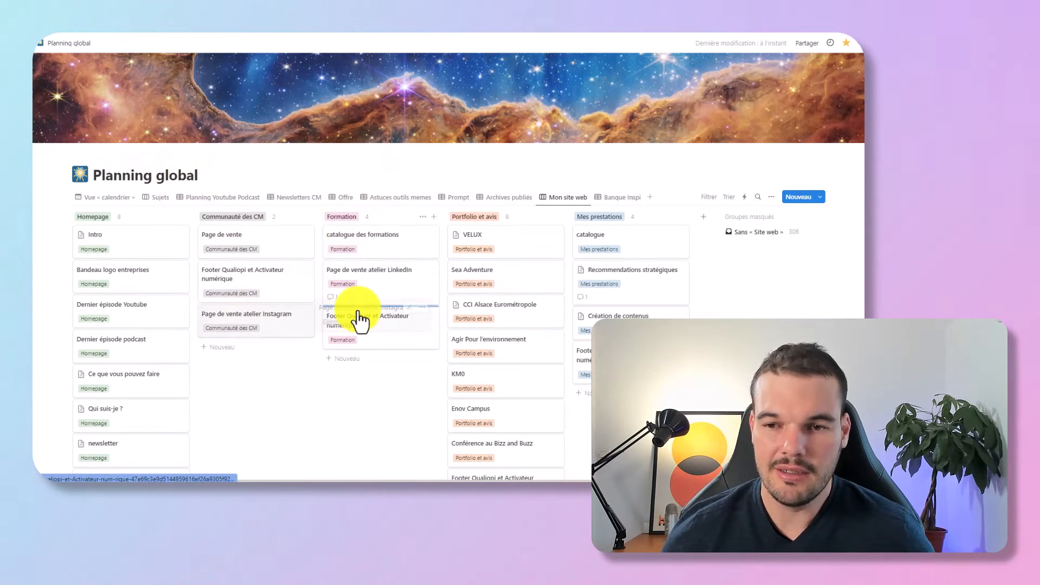
drag(269, 307, 268, 278)
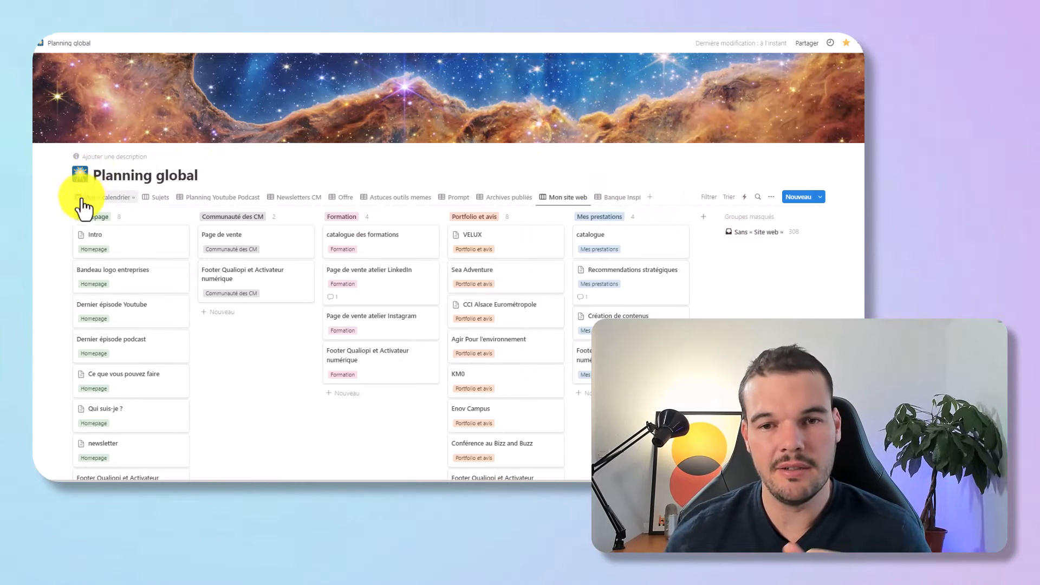
Return Planning global to its calendar view and open the Calendrier des médias sociaux page to view its instructions and calendar.
click(104, 199)
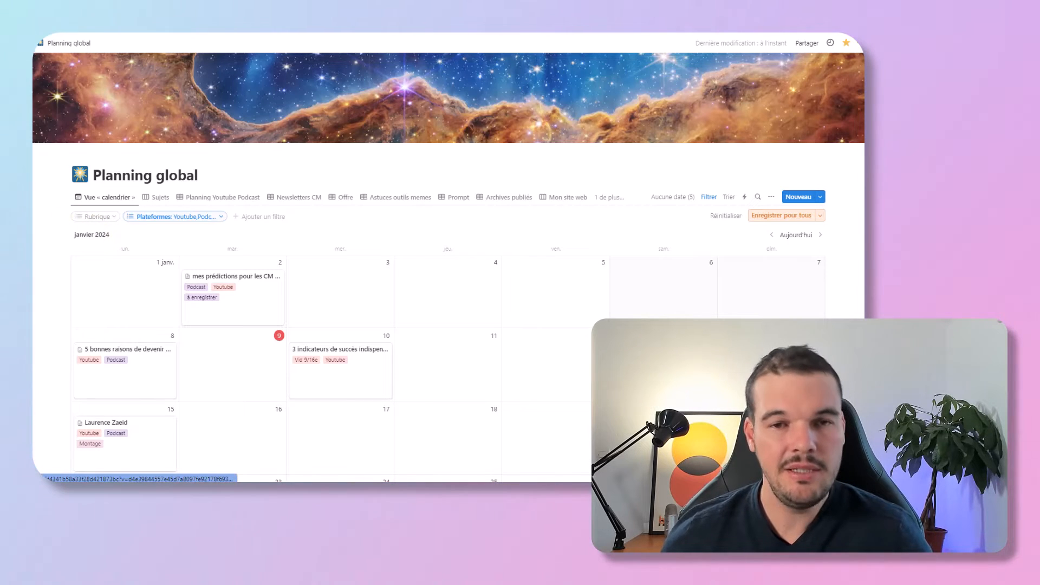
click(179, 195)
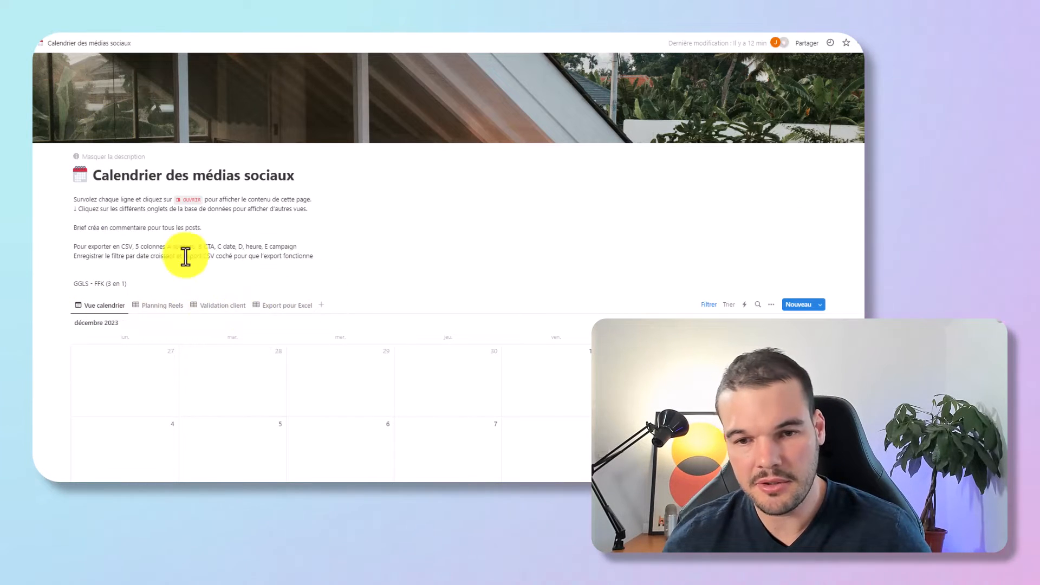
scroll(109, 260, down, 2)
scroll(84, 271, up, 1)
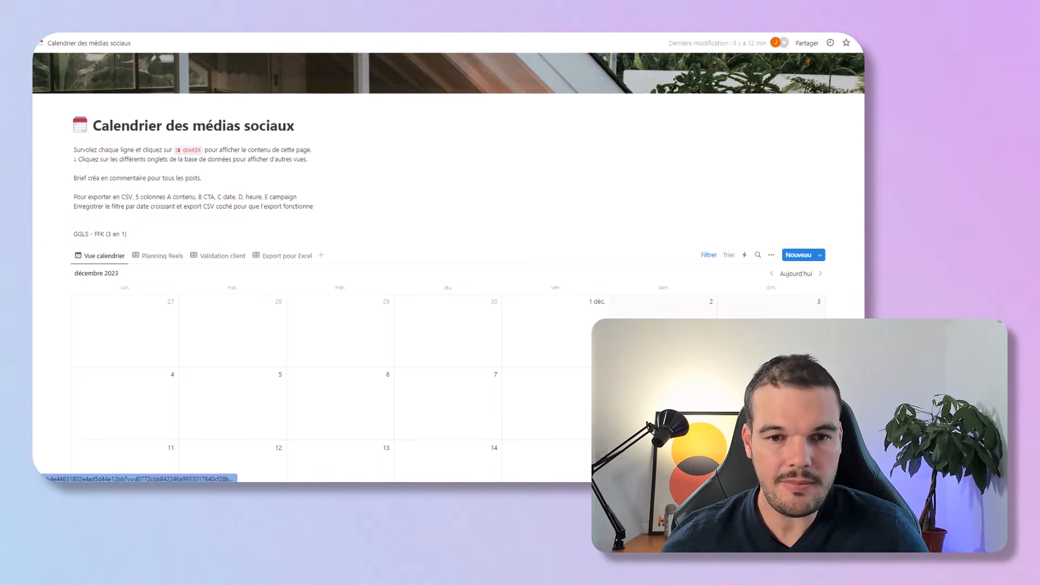
Open the To do board and return to the Calendrier des médias sociaux page.
click(79, 188)
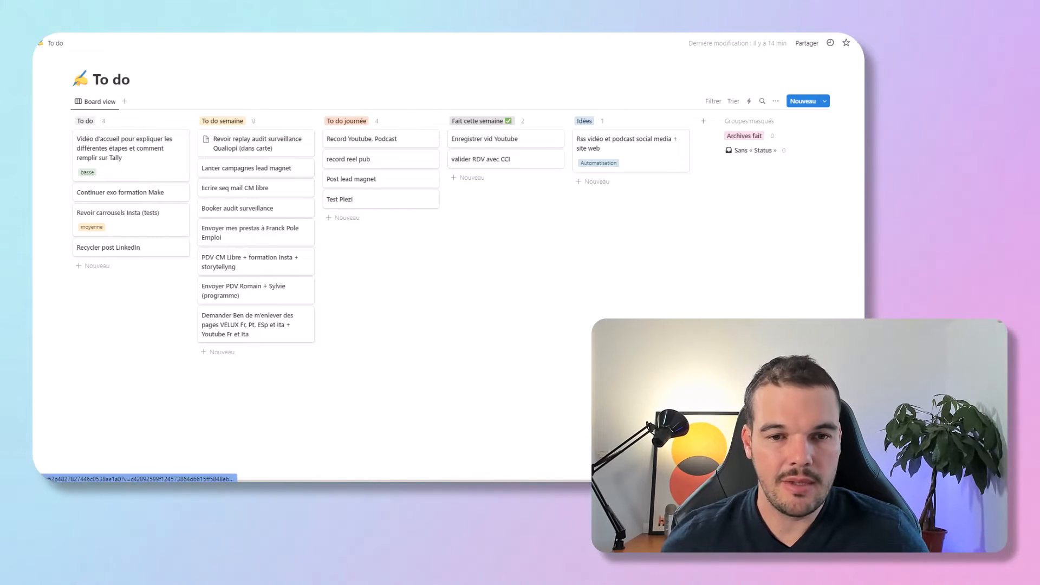
click(78, 243)
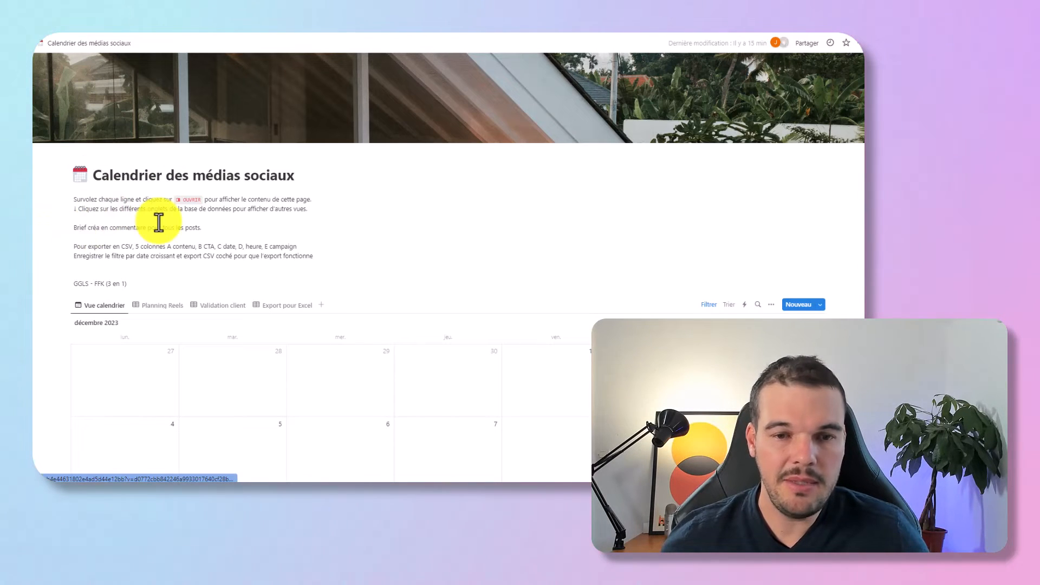
Return to the To do board, then open the Programme CM Libre page and look over its masterclass and video sections.
key(ctrl+[)
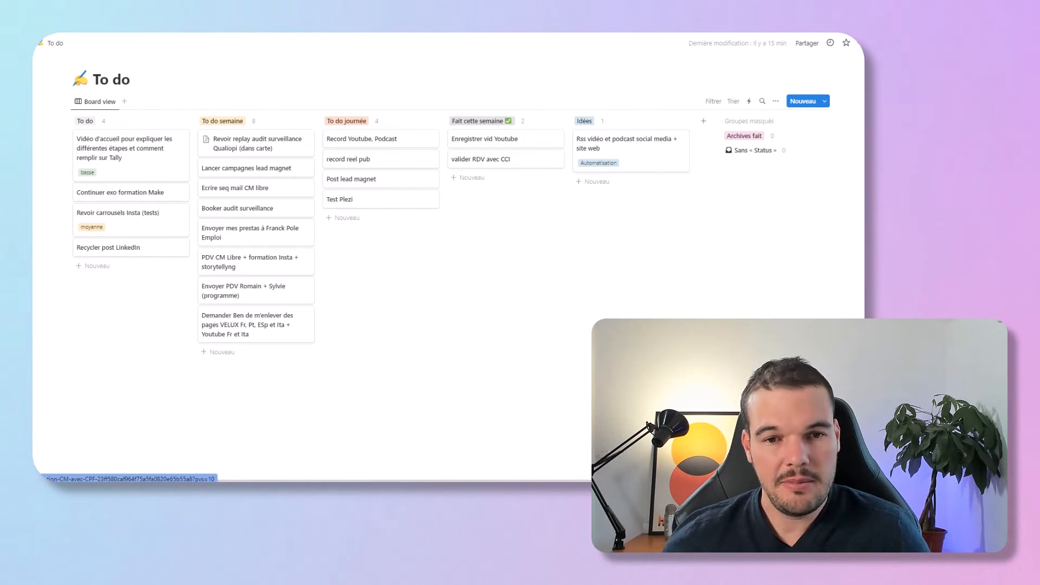
click(46, 151)
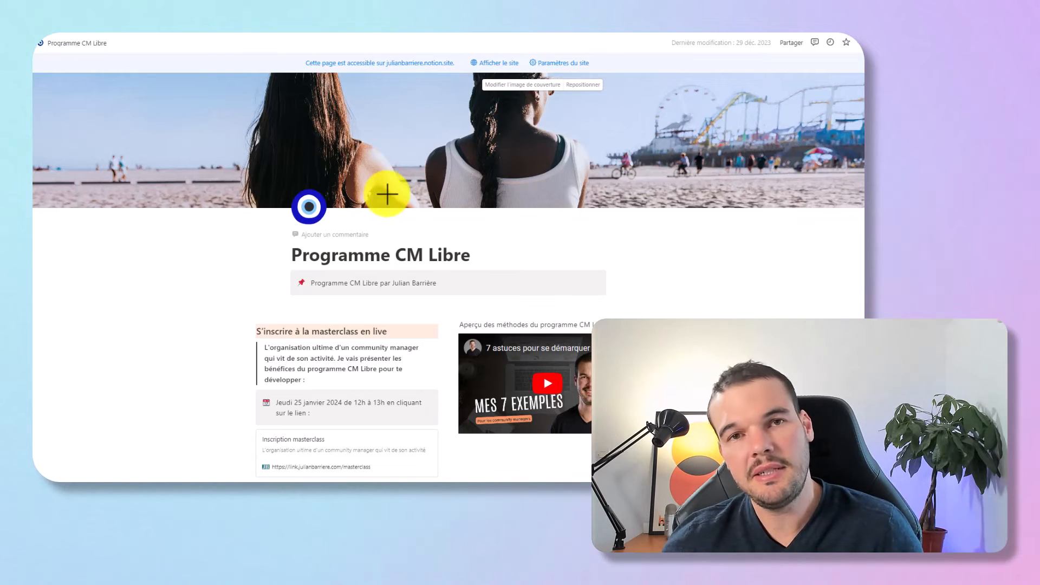
scroll(158, 215, down, 2)
scroll(163, 214, up, 2)
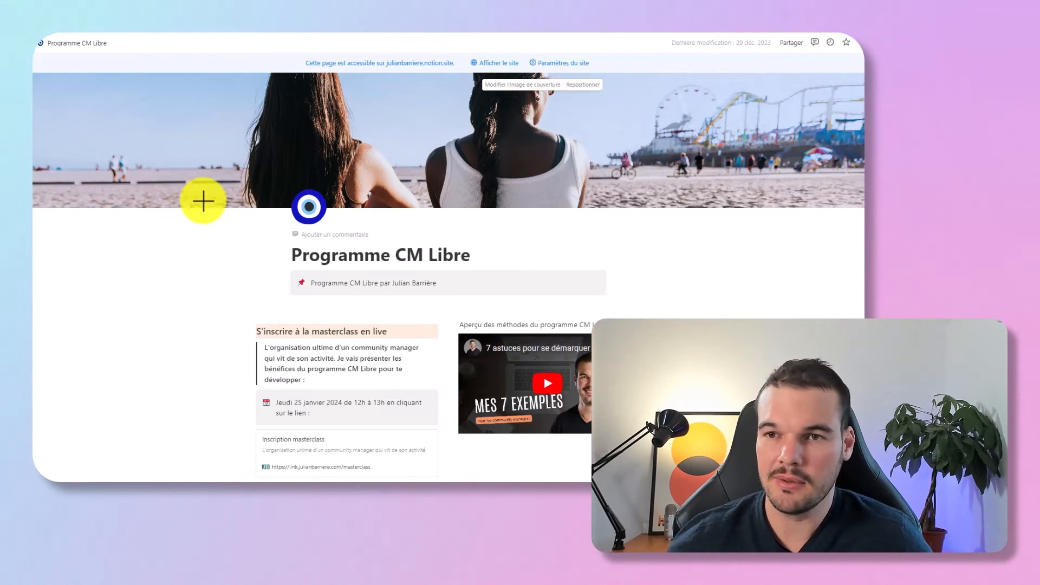
scroll(205, 206, down, 2)
scroll(204, 211, up, 2)
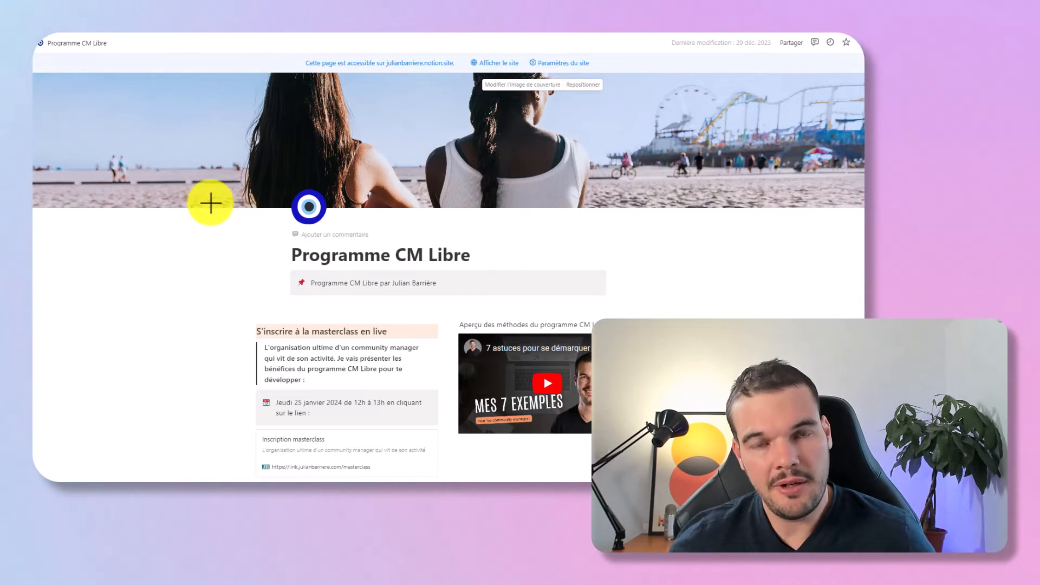
scroll(211, 214, down, 1)
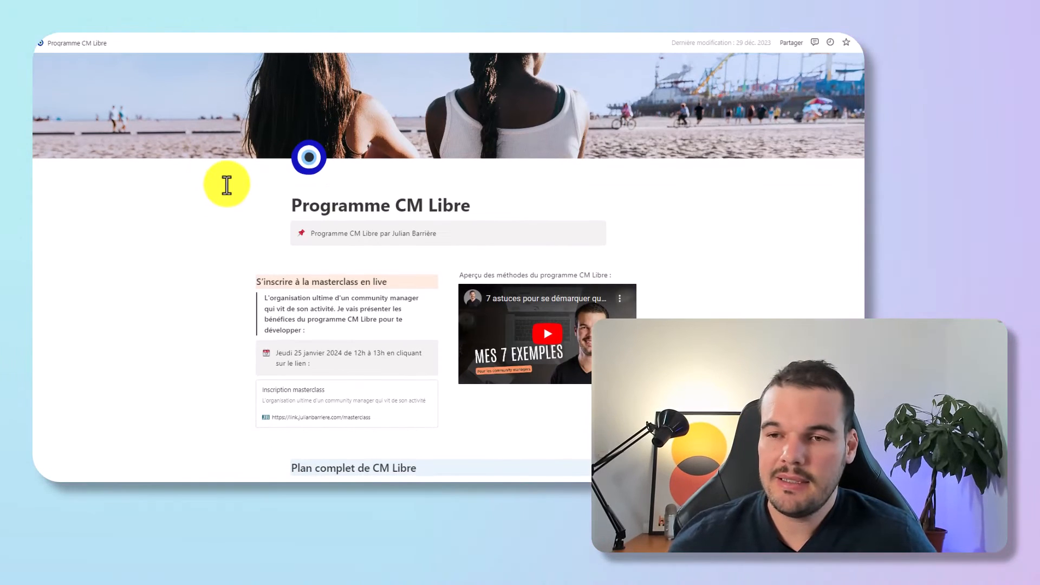
scroll(223, 182, up, 1)
scroll(223, 182, down, 1)
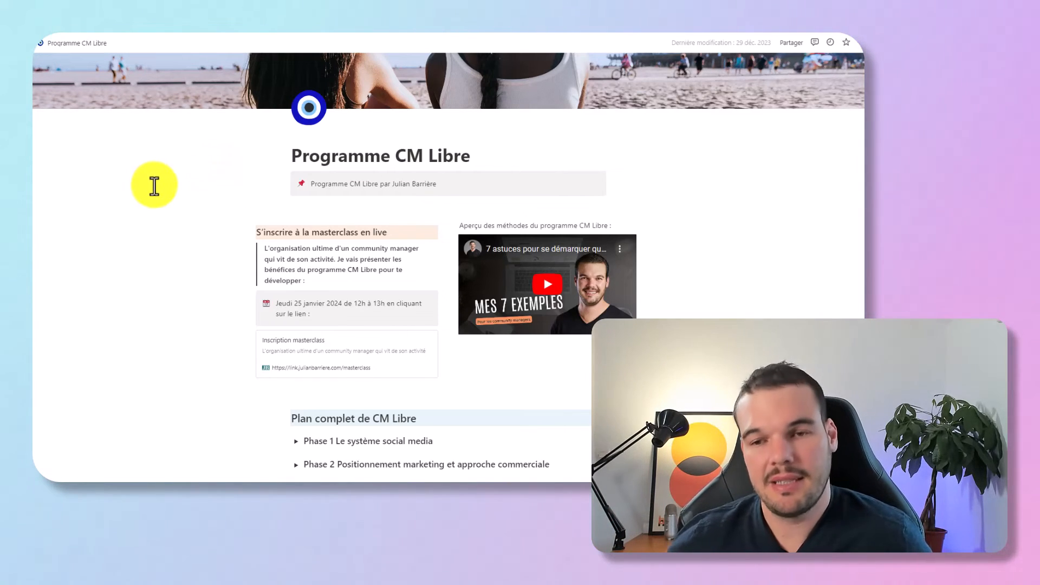
Expand Phase 1 Le système social media under Plan complet de CM Libre and review its lessons from the principles to Objectifs et KPI.
scroll(157, 163, down, 4)
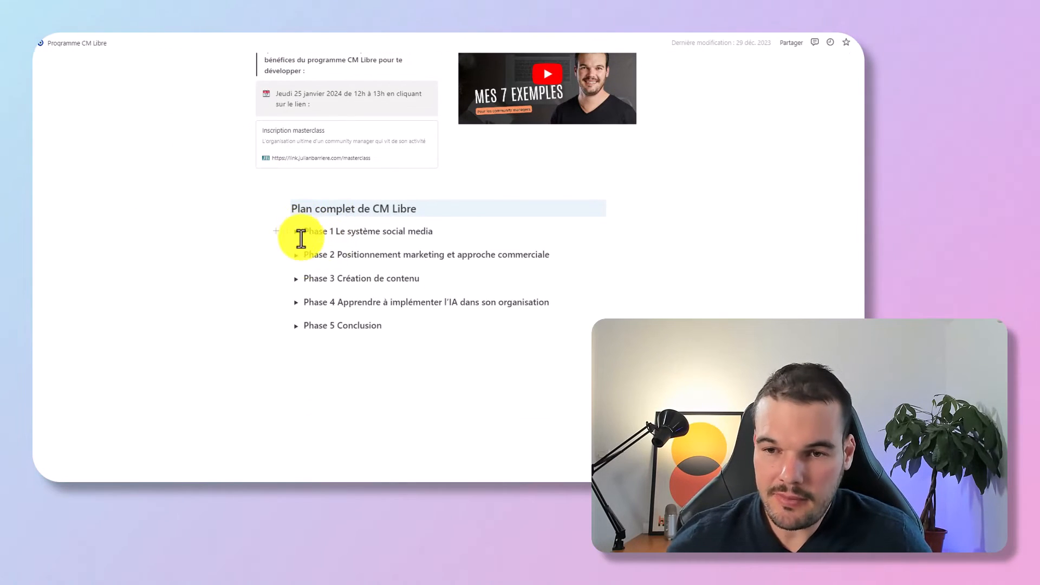
click(297, 232)
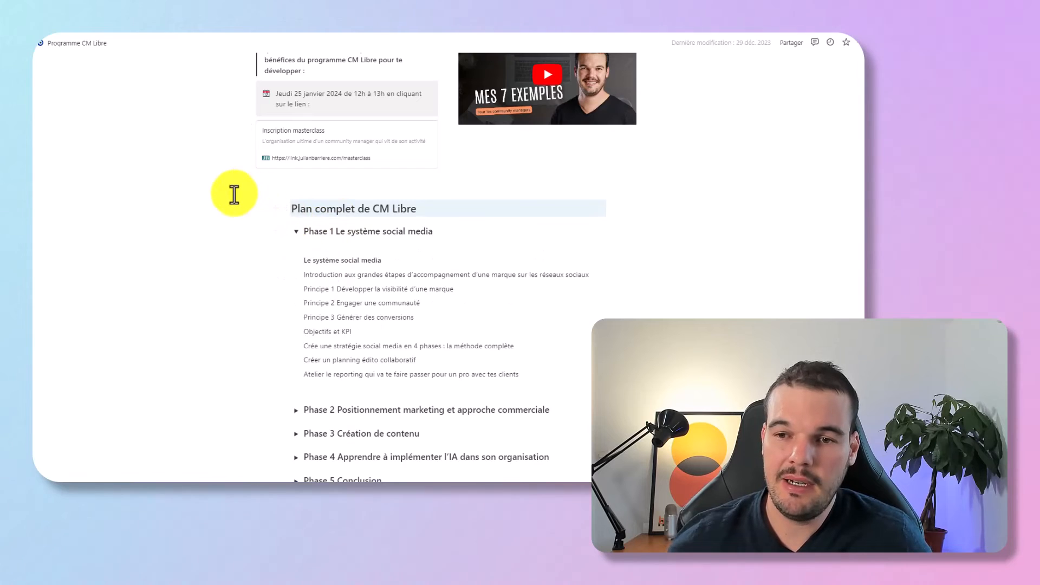
scroll(234, 194, down, 2)
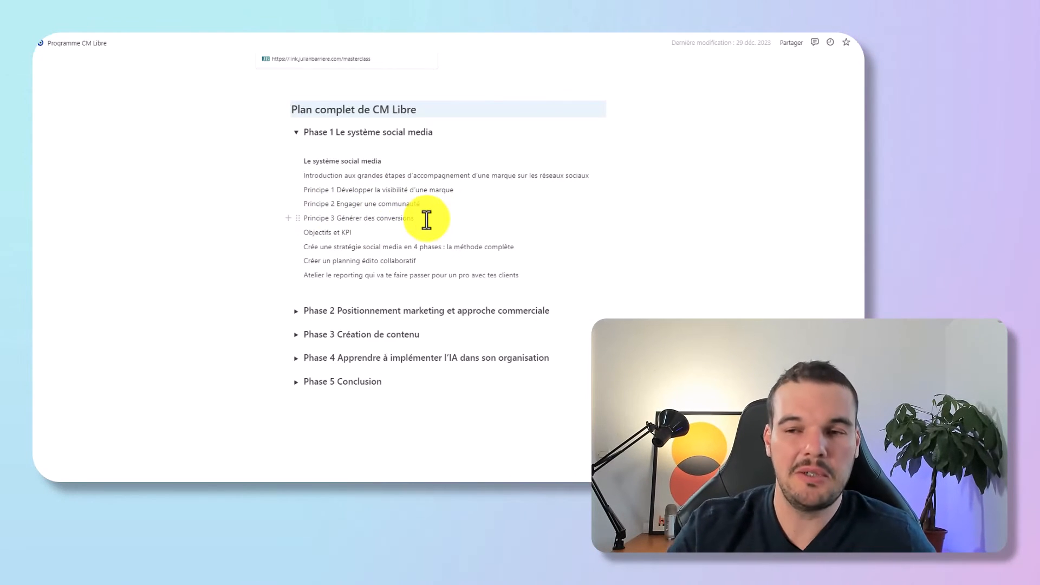
drag(426, 219, 358, 191)
click(396, 218)
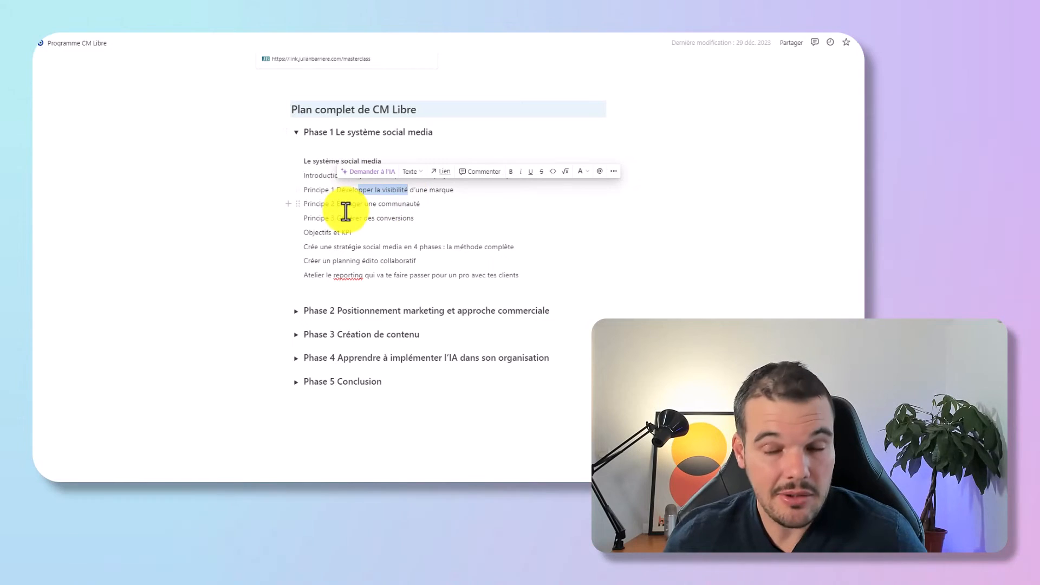
click(361, 204)
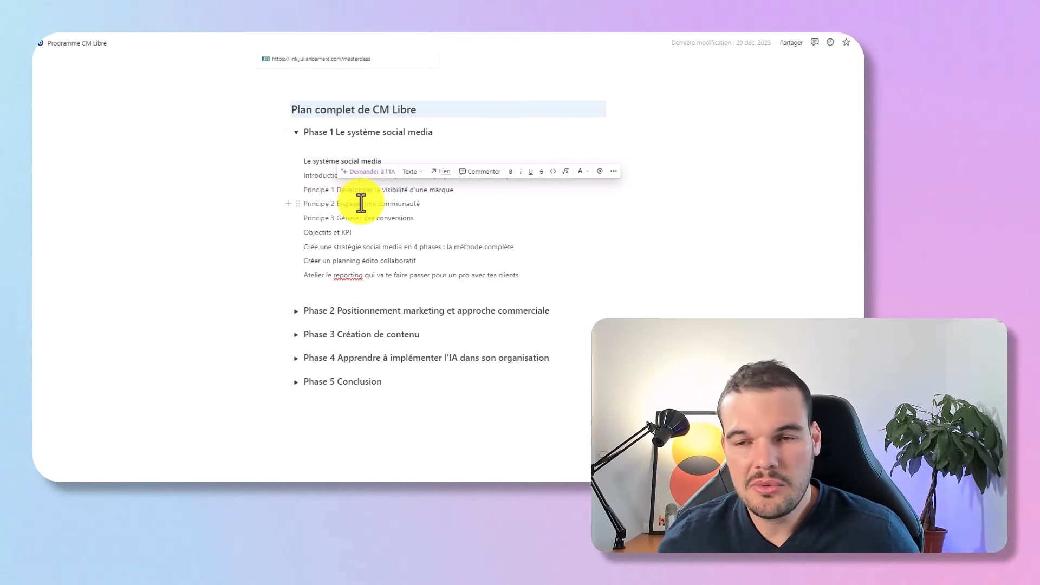
drag(353, 232, 325, 232)
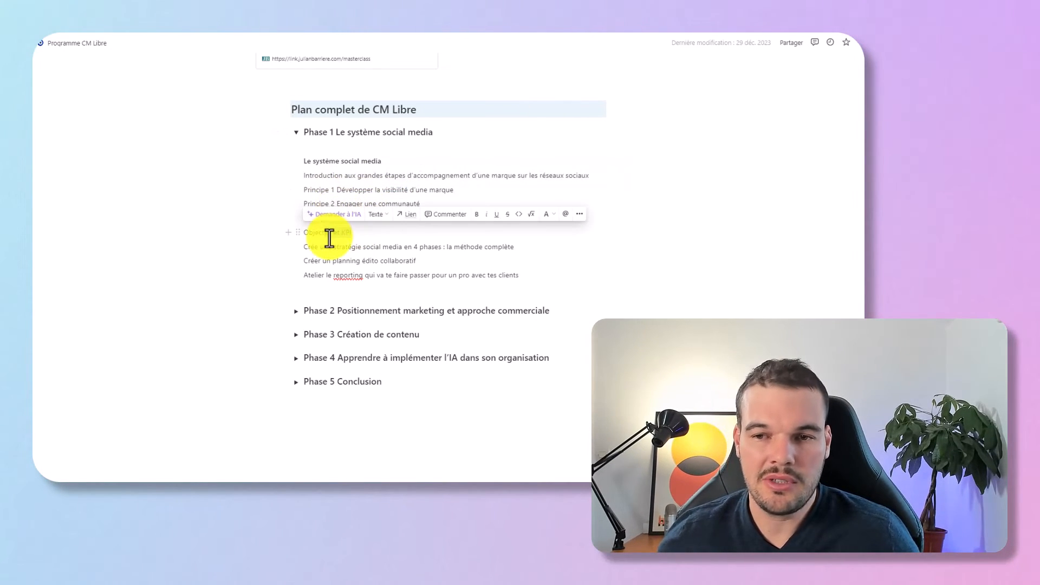
click(328, 233)
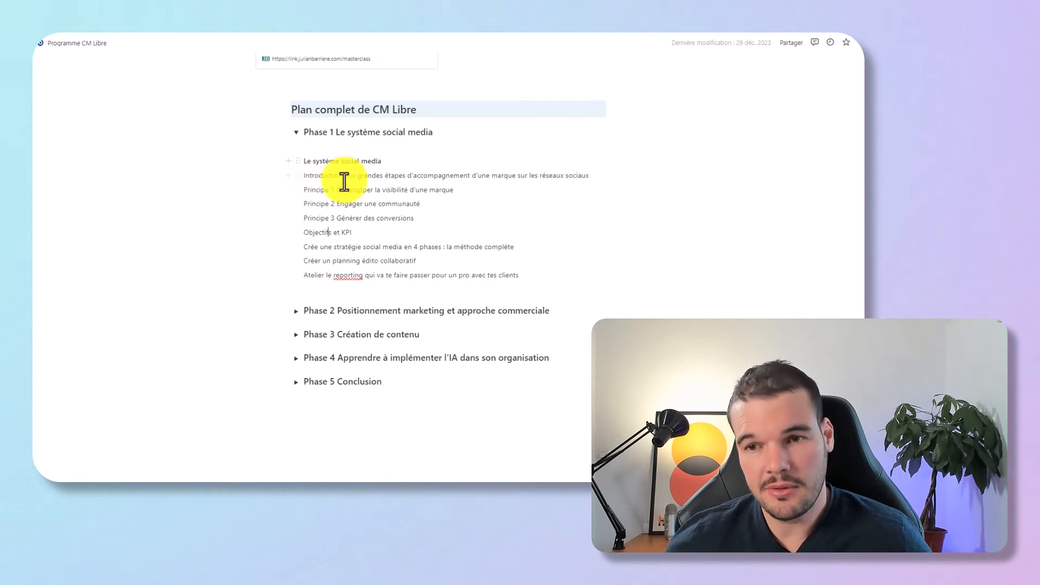
Highlight parts of the Phase 1 lessons on the four-phase social media strategy and the collaborative editorial planning, clearing each selection.
drag(358, 220, 366, 247)
click(363, 247)
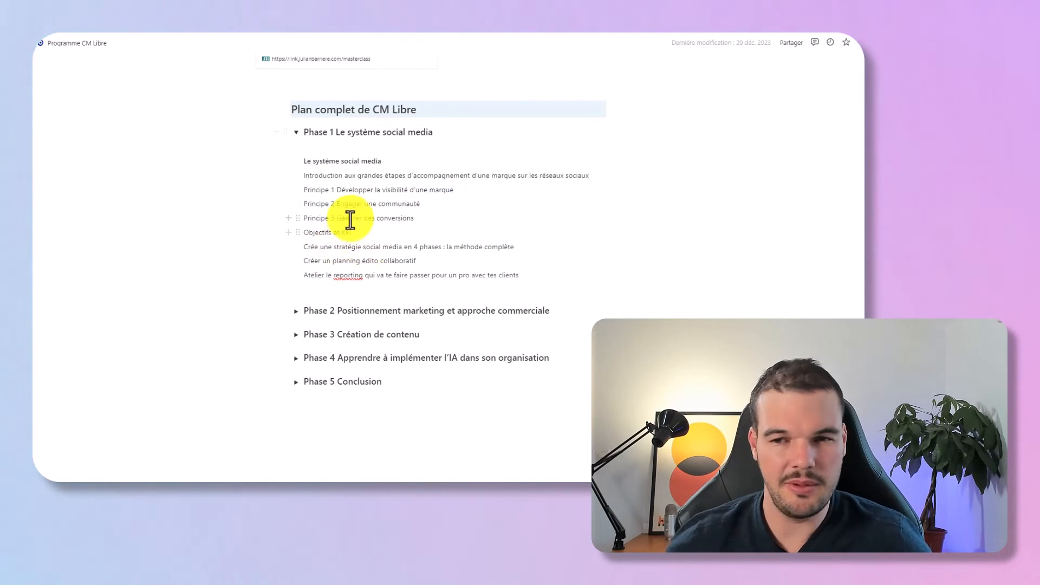
drag(334, 248, 432, 250)
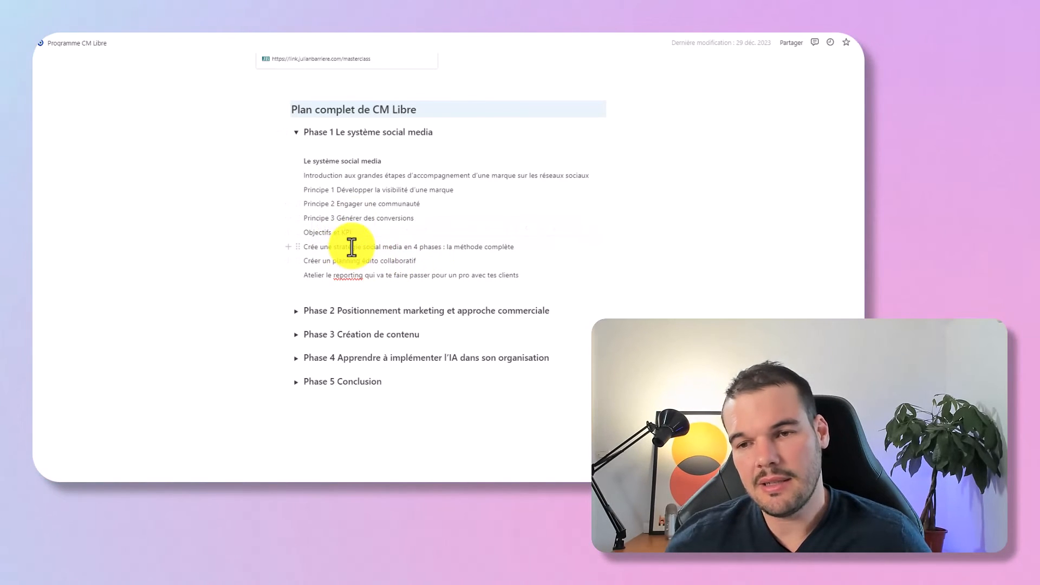
drag(349, 247, 444, 248)
click(375, 192)
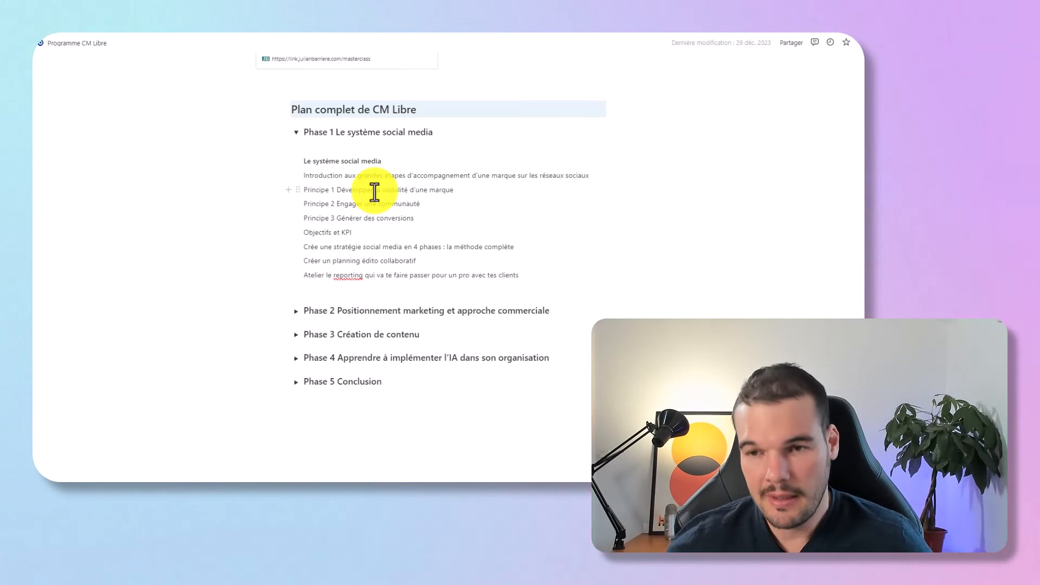
mouse_move(373, 247)
mouse_down()
mouse_move(446, 251)
mouse_move(374, 261)
mouse_up()
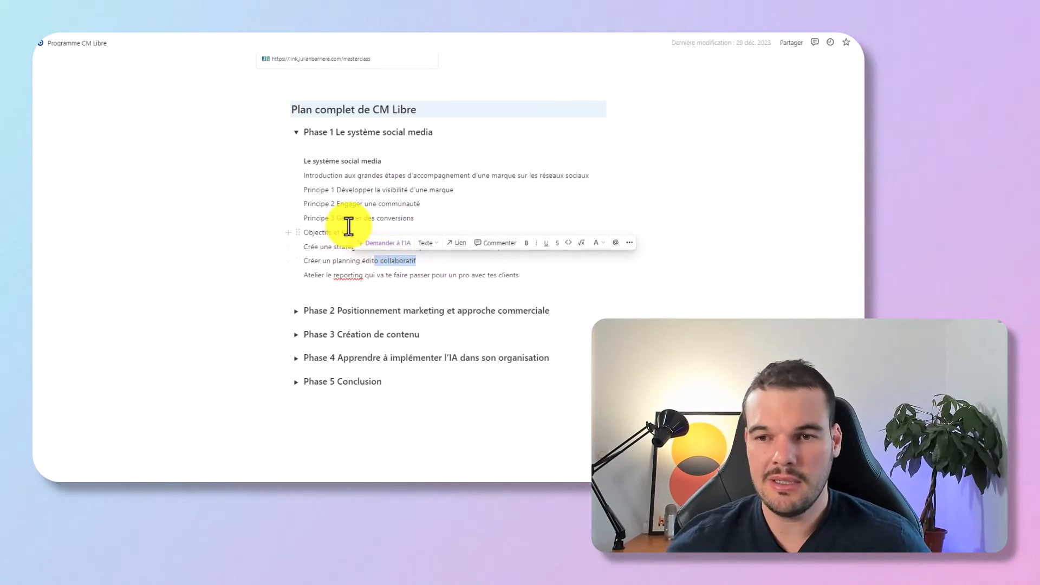
drag(348, 226, 316, 244)
click(317, 244)
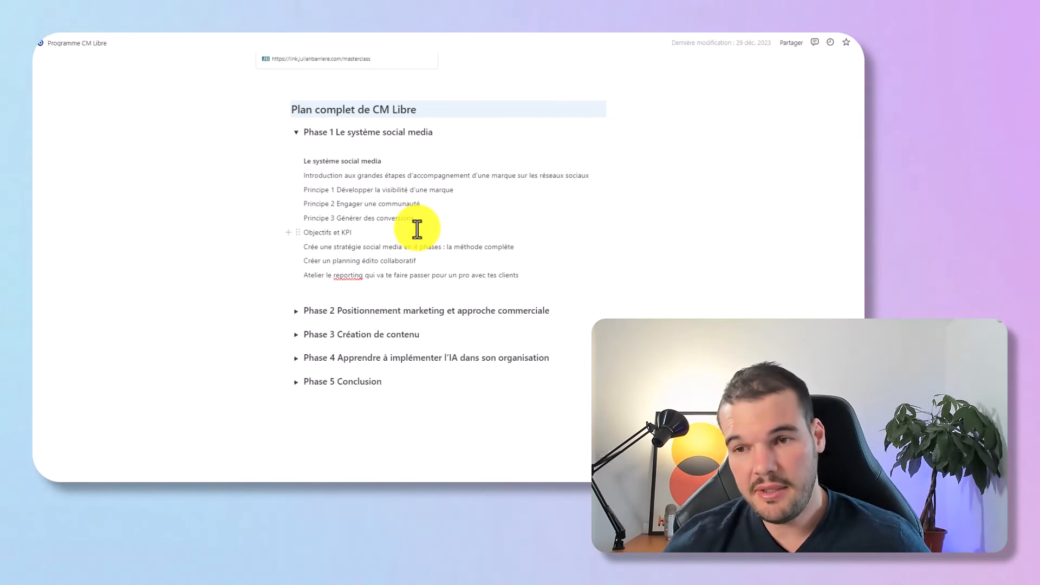
Point out the Phase 1 lessons Créer un planning édito collaboratif and Atelier le reporting by highlighting their text.
drag(338, 262, 409, 267)
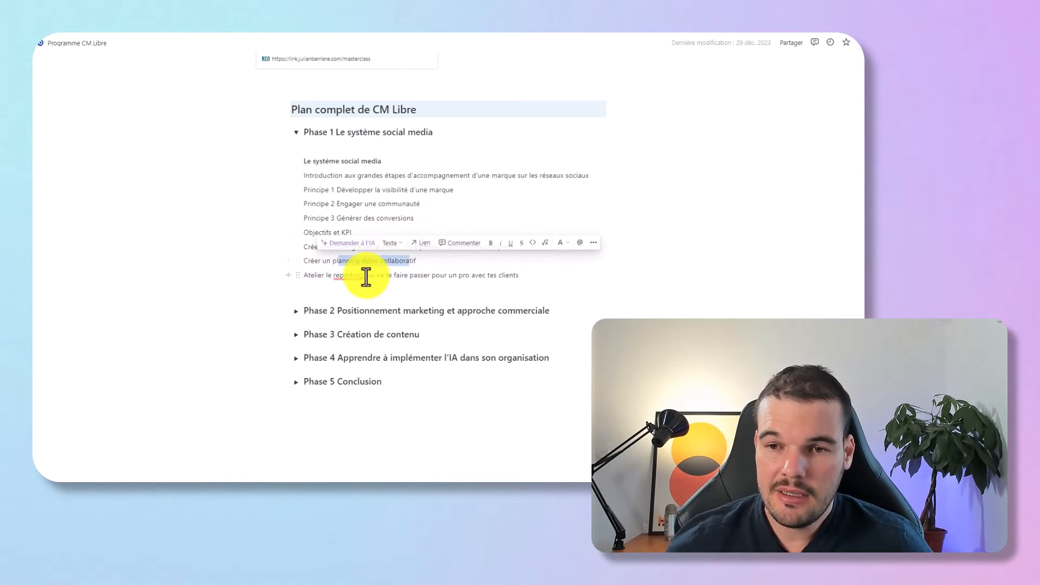
click(366, 276)
drag(313, 265, 420, 272)
click(360, 271)
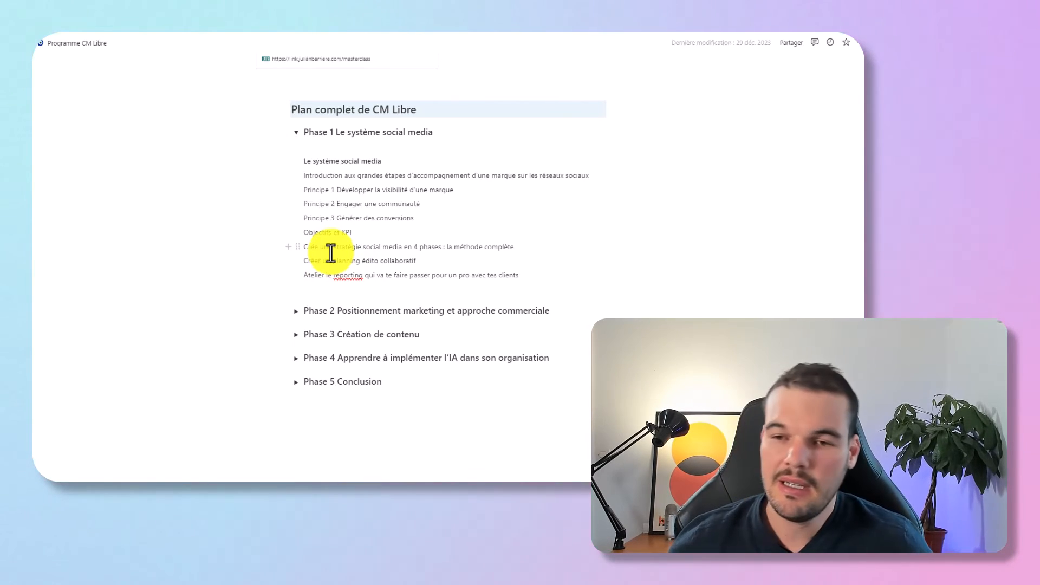
drag(340, 277, 409, 284)
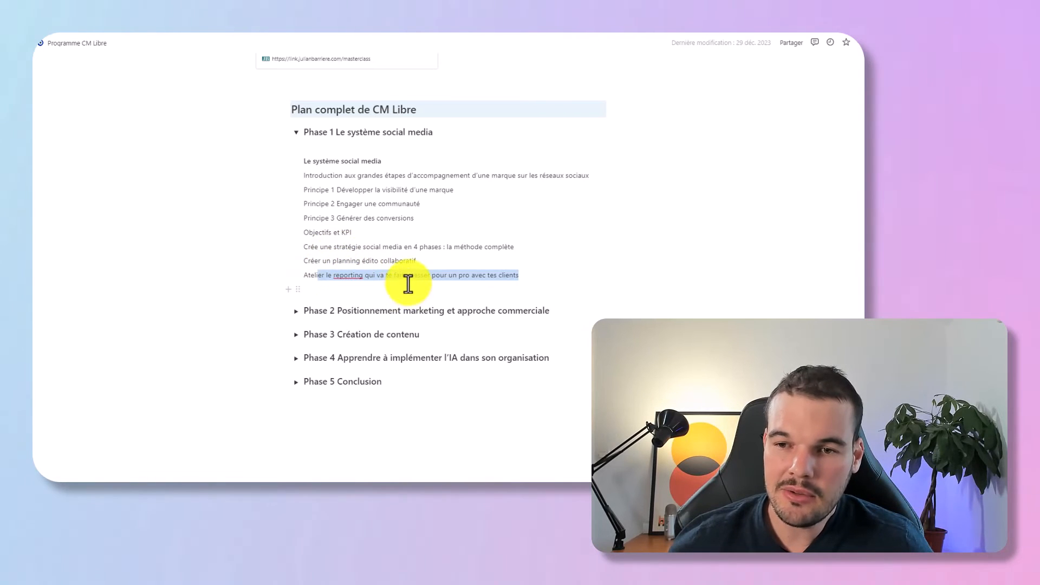
click(403, 276)
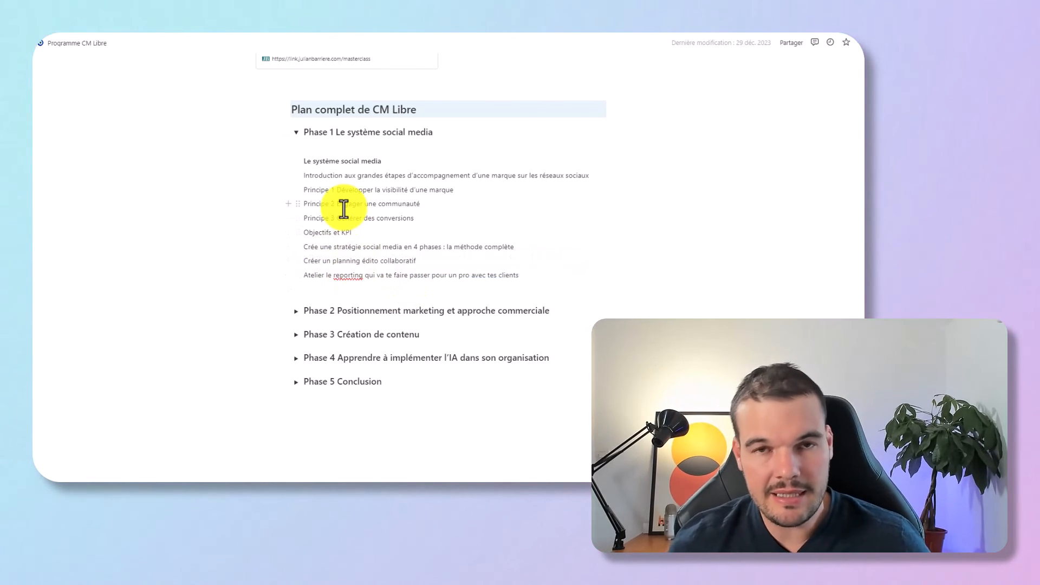
scroll(379, 198, down, 2)
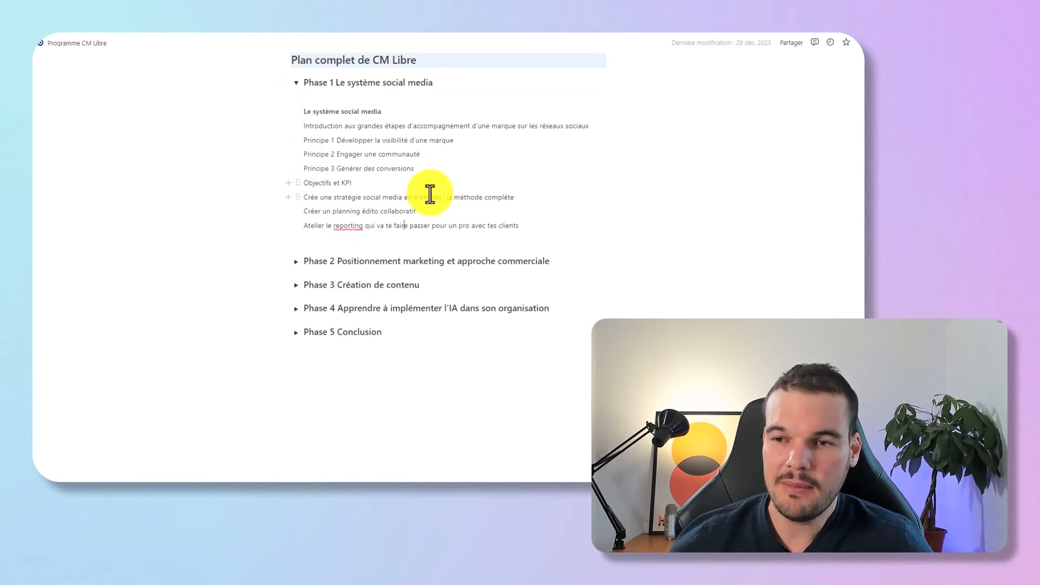
Collapse Phase 1, expand Phase 2 Positionnement marketing et approche commerciale, and review its lessons, highlighting the Mise en situation exercises.
click(295, 78)
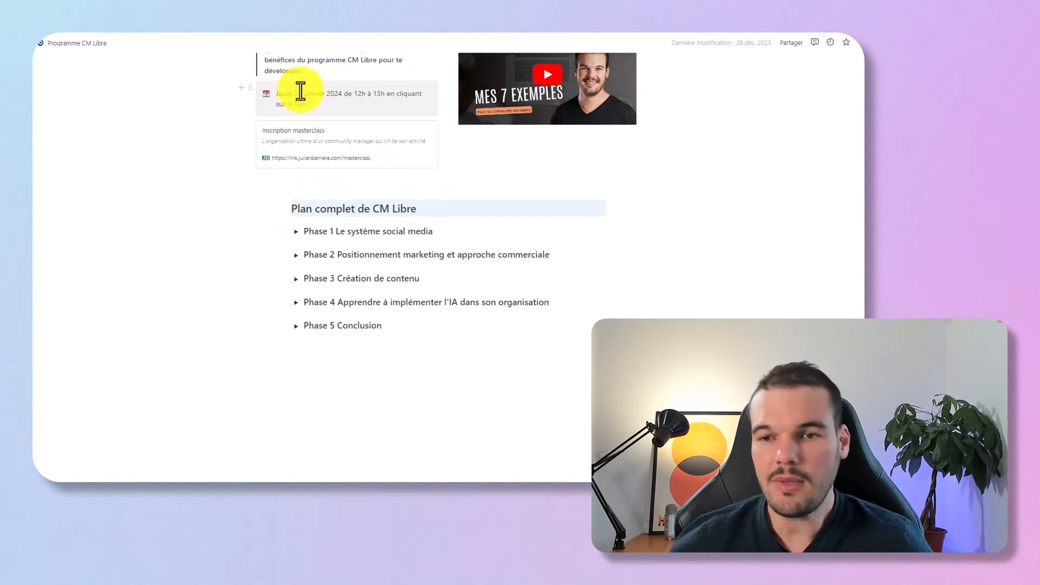
click(296, 255)
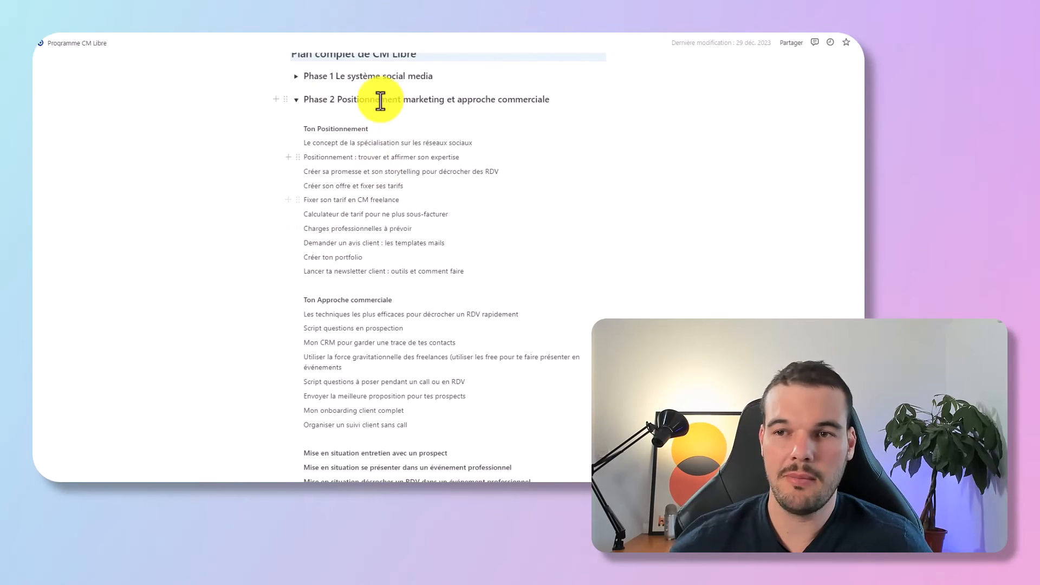
scroll(374, 125, down, 2)
scroll(339, 157, down, 5)
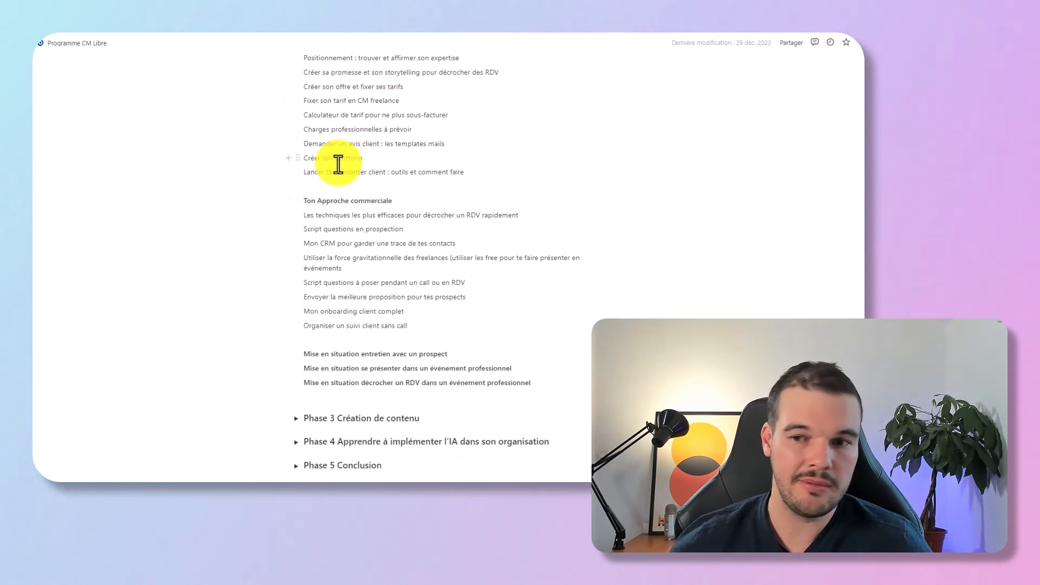
drag(321, 256, 432, 271)
click(483, 271)
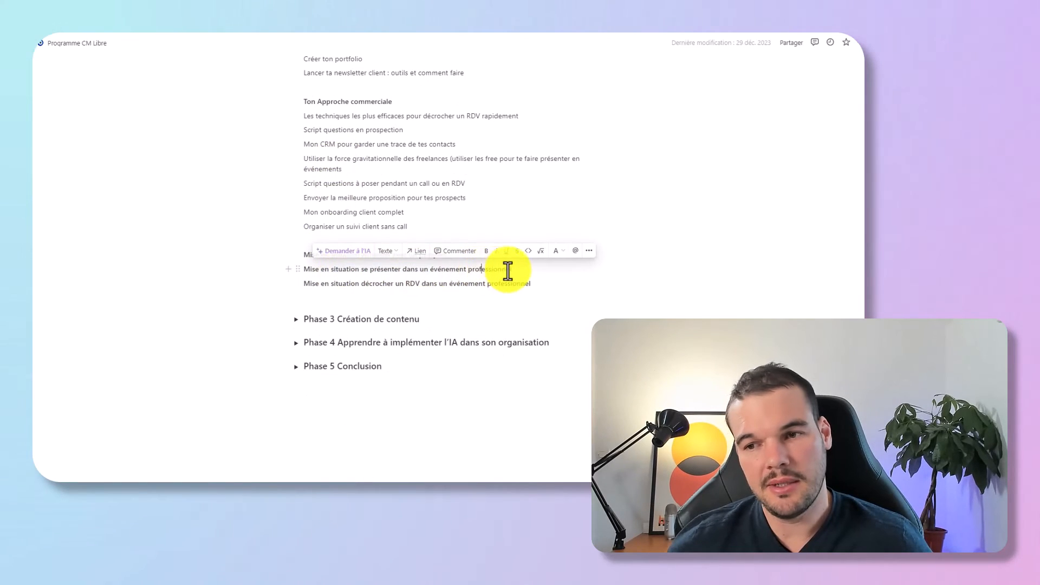
drag(511, 271, 434, 271)
click(421, 282)
drag(356, 284, 456, 282)
click(378, 212)
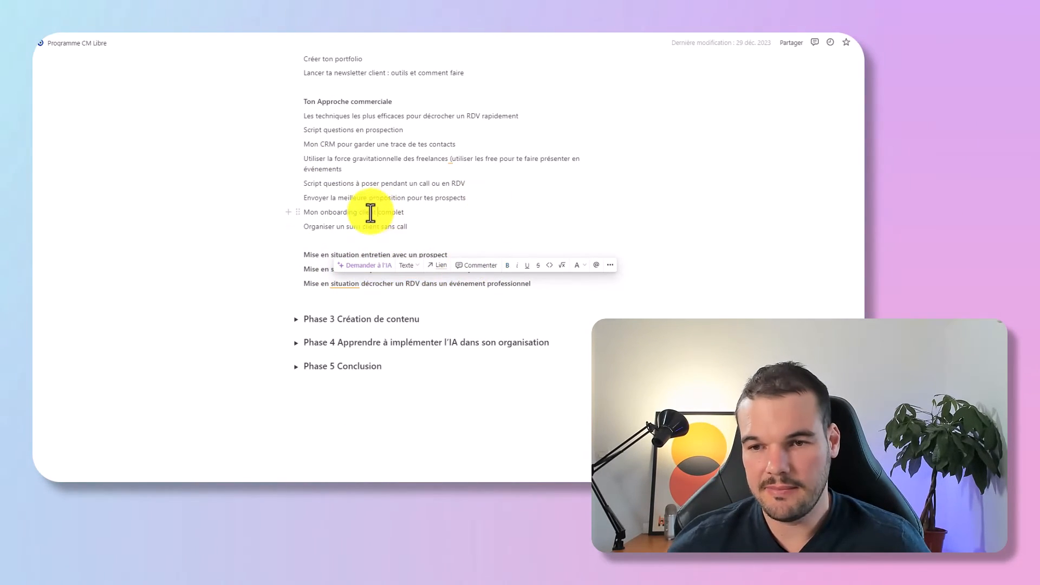
scroll(347, 233, down, 1)
scroll(333, 216, up, 5)
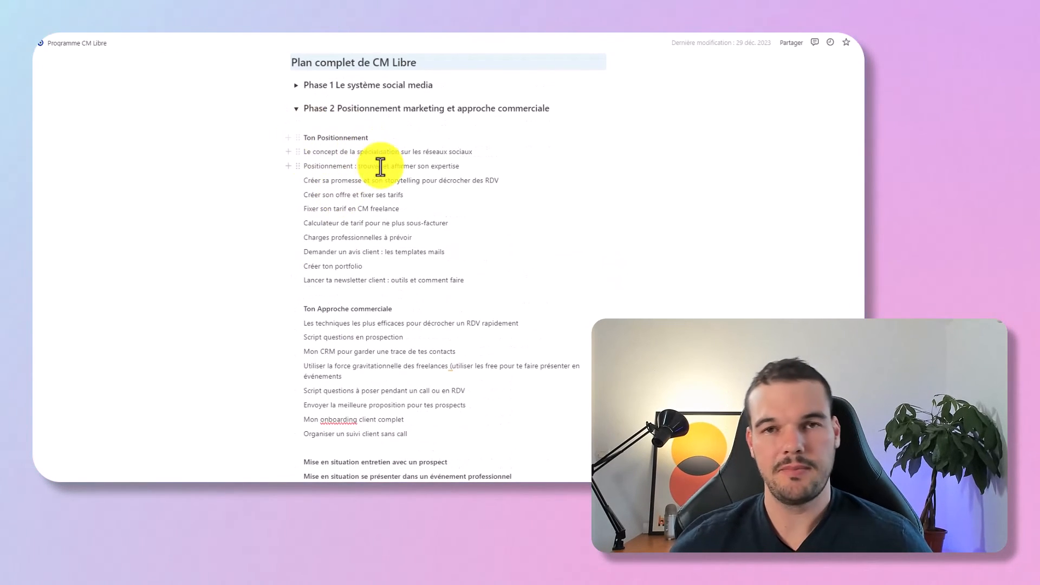
Collapse Phase 2, expand Phase 3 Création de contenu, and highlight its content-creation and Démo 5 outils lessons.
click(296, 108)
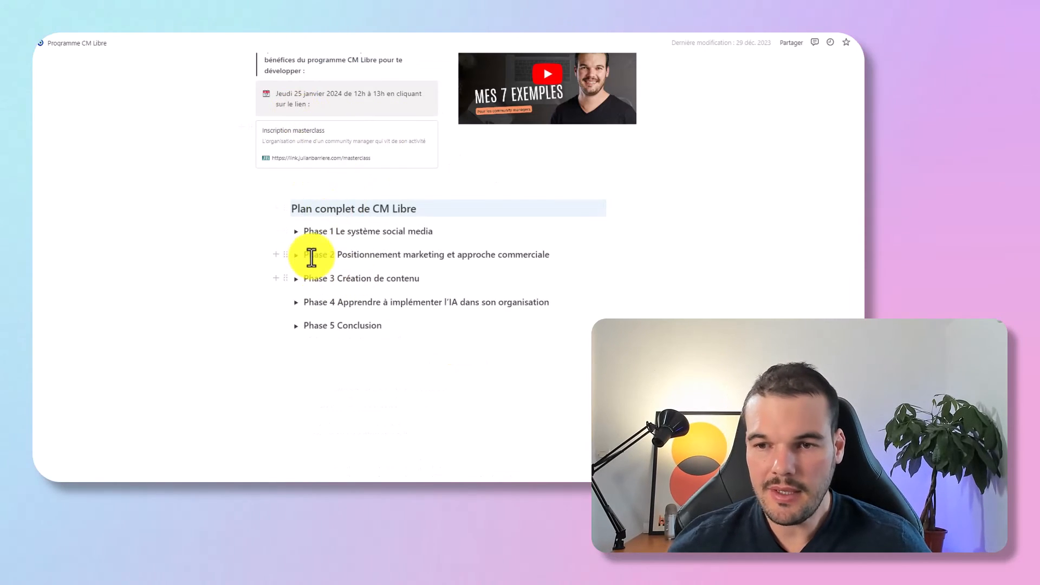
click(296, 279)
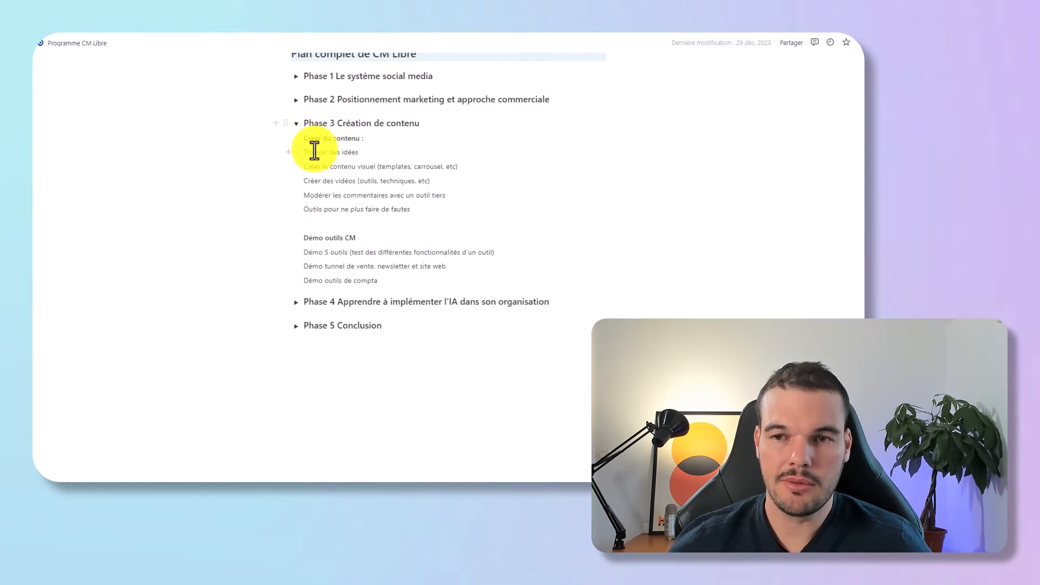
drag(313, 152, 411, 202)
click(370, 185)
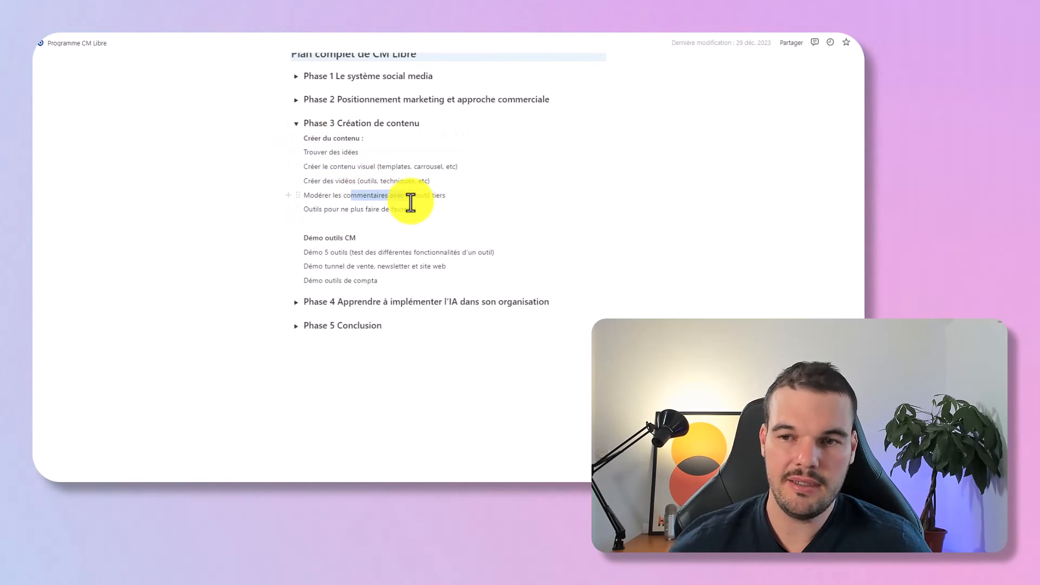
click(410, 201)
drag(337, 252, 410, 253)
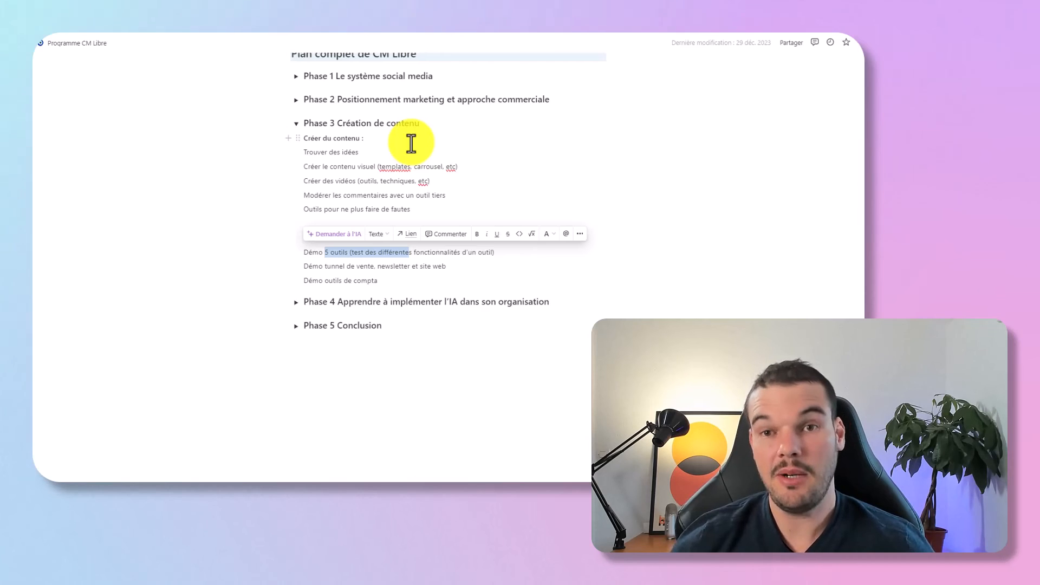
Collapse Phase 3, expand Phase 4 Apprendre à implémenter l'IA dans son organisation to view its lessons, and collapse it again.
click(297, 123)
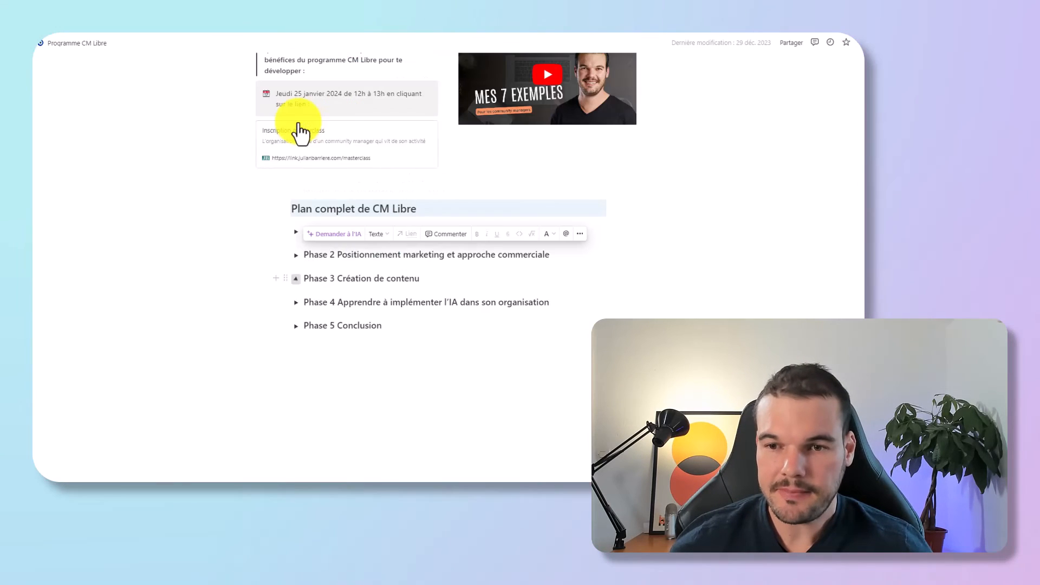
click(297, 303)
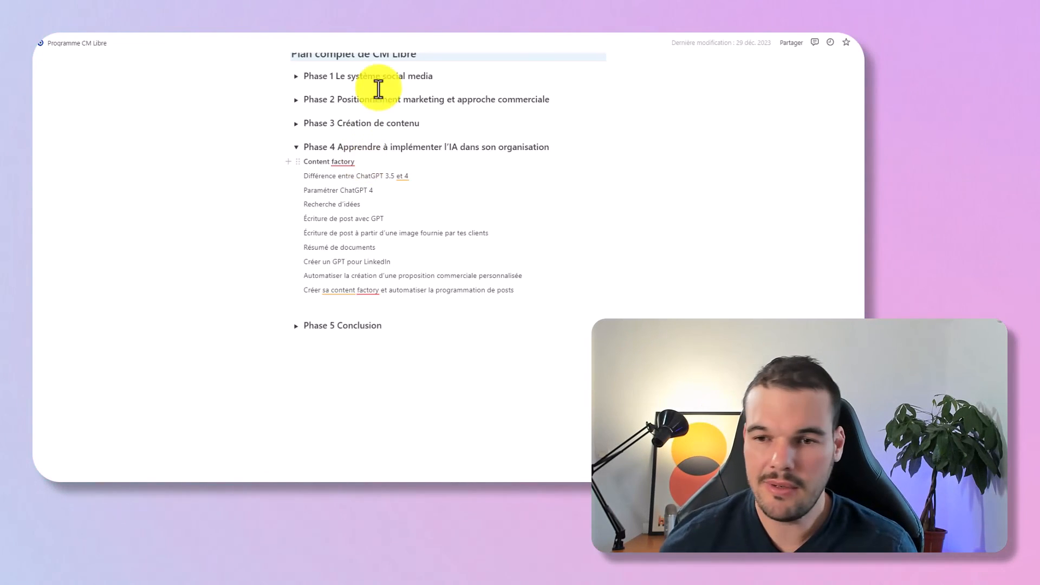
click(297, 154)
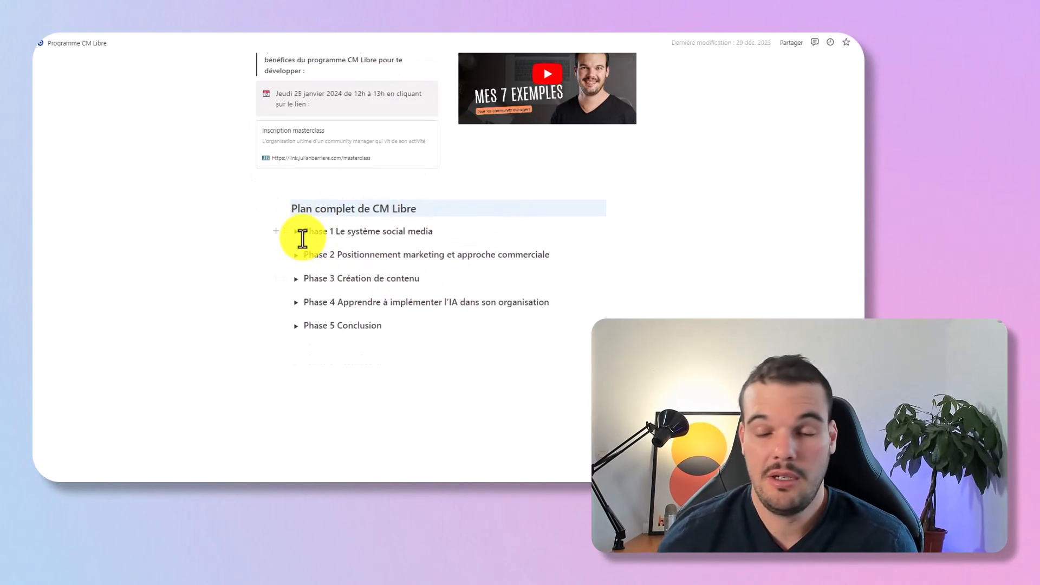
Go back to the S'inscrire à la masterclass en live section and highlight the start of its description, then clear the selection.
scroll(302, 241, up, 6)
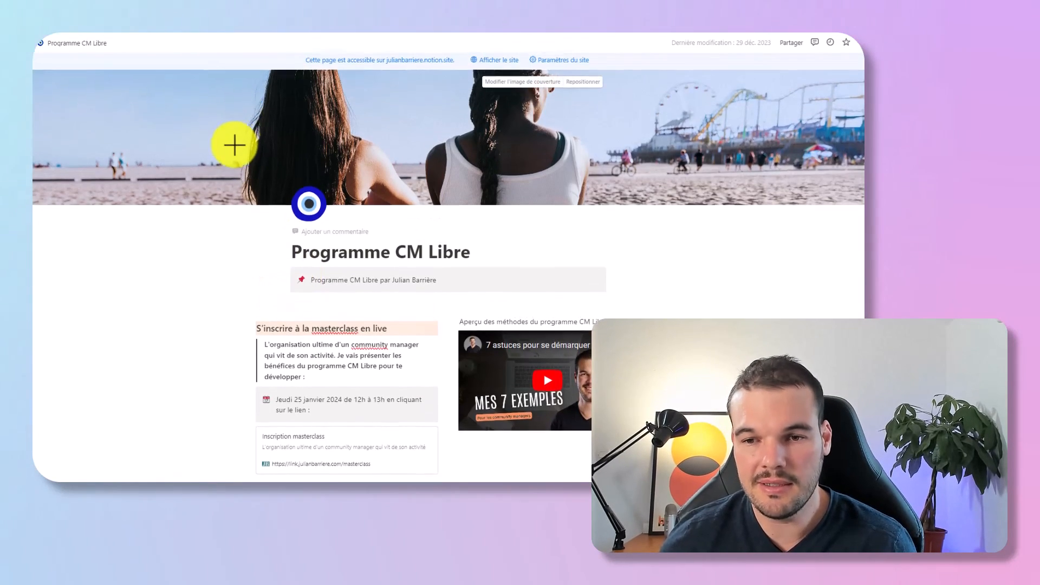
scroll(244, 144, down, 3)
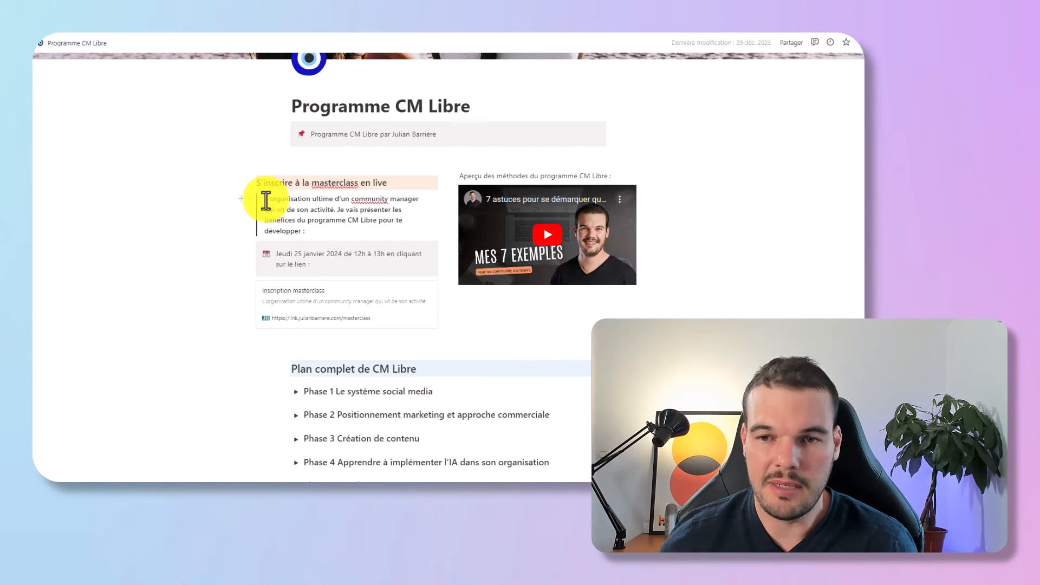
drag(267, 200, 328, 214)
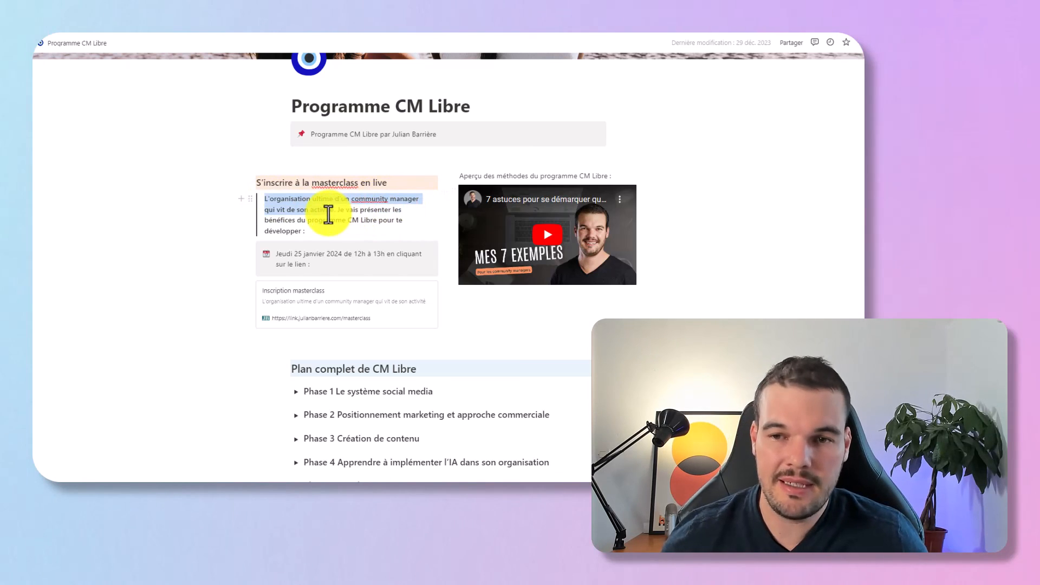
click(208, 230)
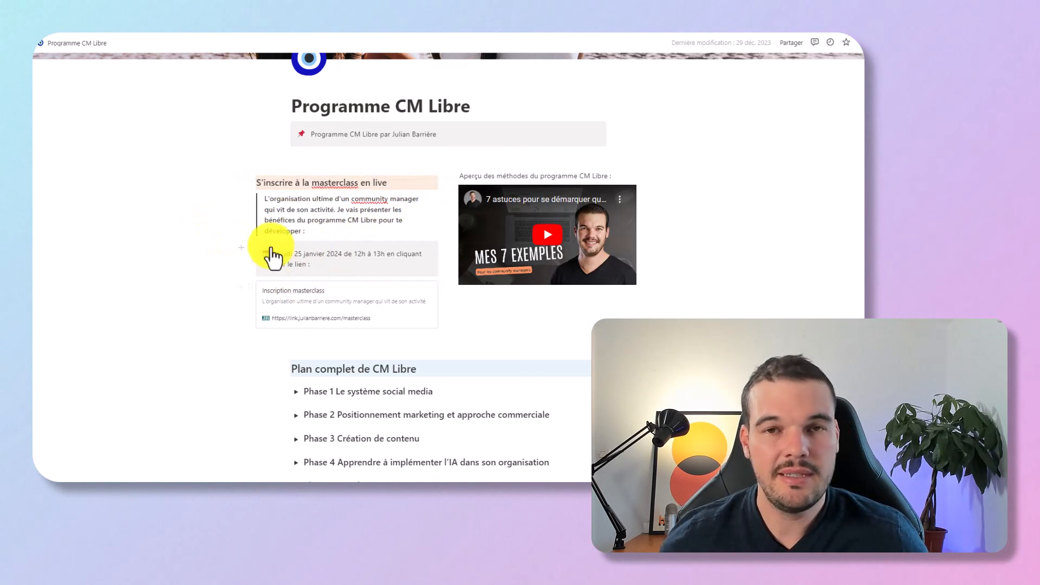